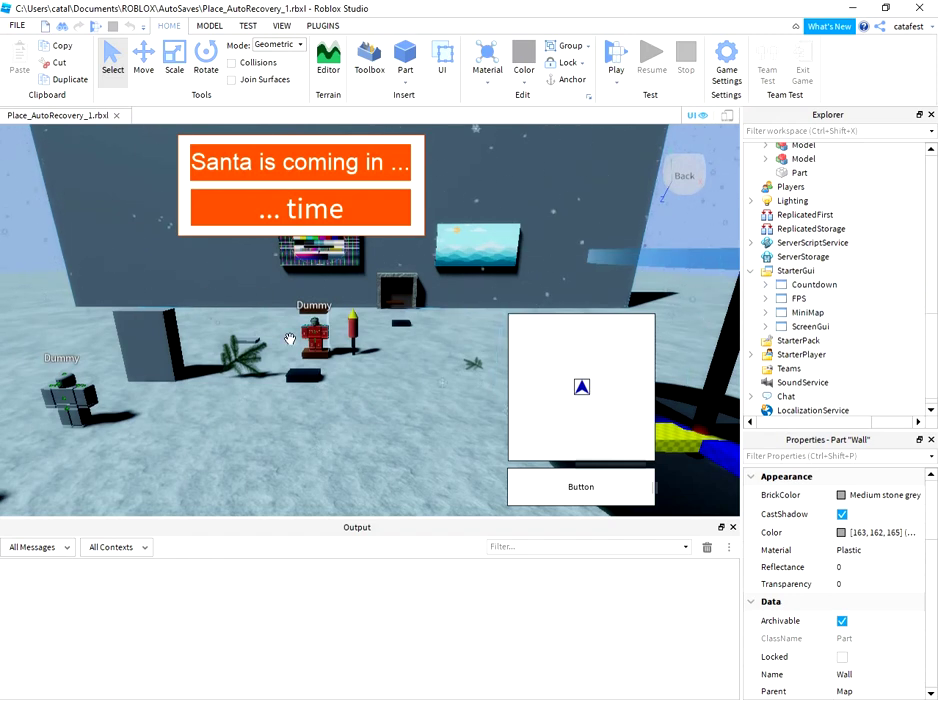
Step: Expand the Countdown GUI in Explorer and select its Santa countdown Frame
{"action": "left_click", "coordinate": [801, 287]}
{"action": "left_click", "coordinate": [766, 285]}
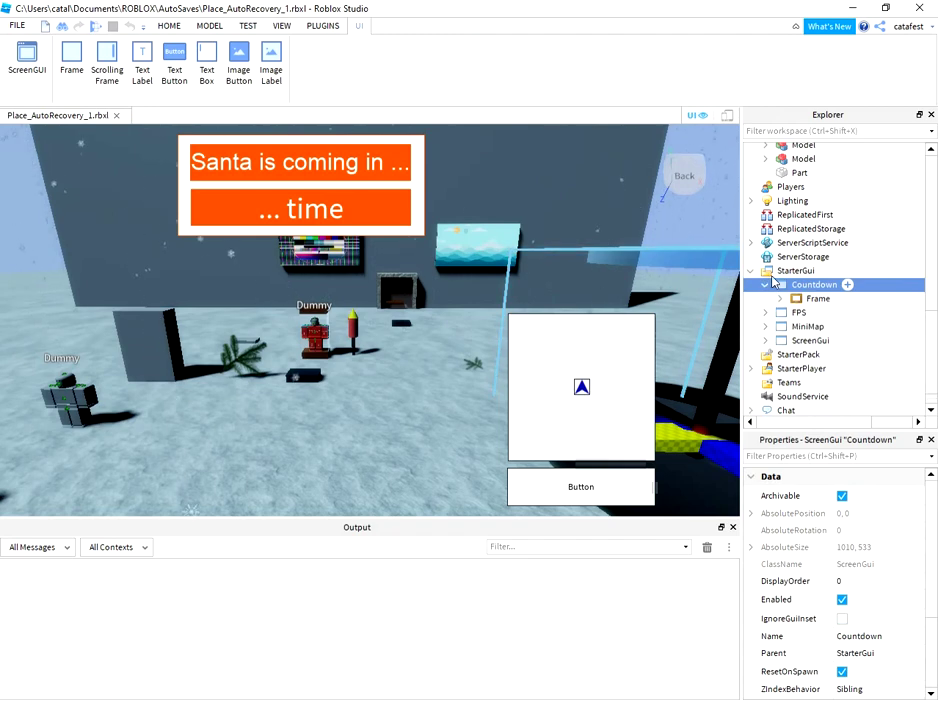
{"action": "left_click", "coordinate": [775, 272]}
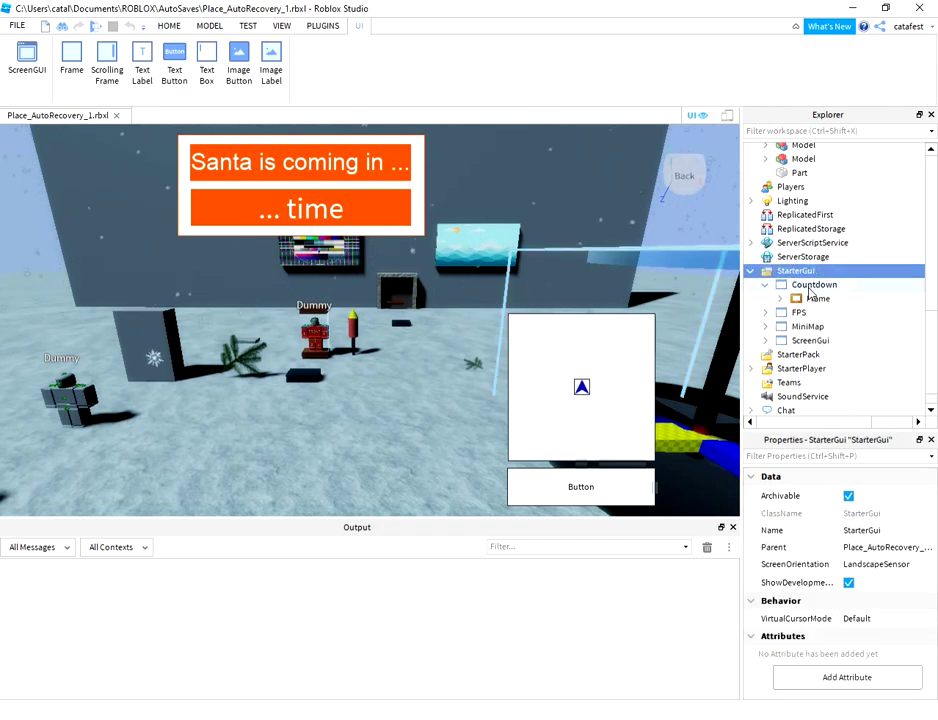
{"action": "left_click", "coordinate": [810, 286]}
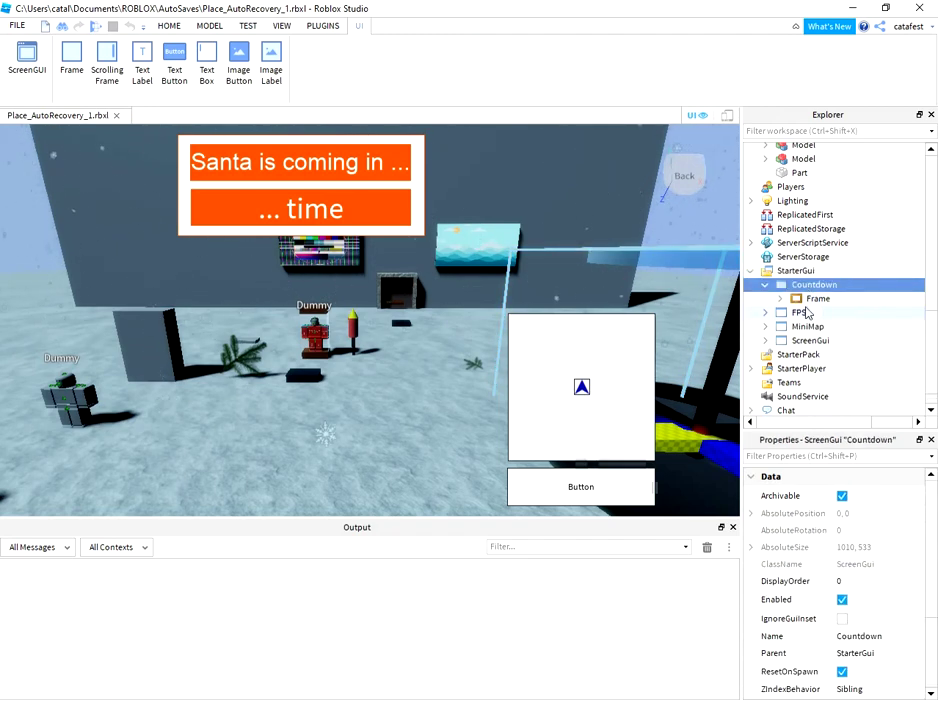
{"action": "left_click", "coordinate": [812, 299]}
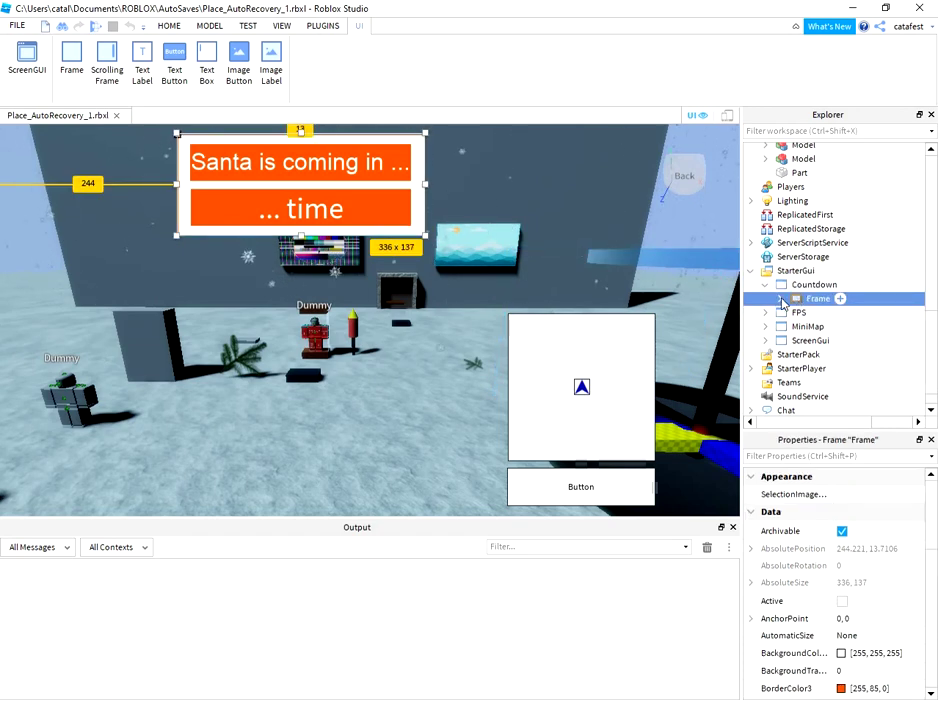
{"action": "key", "text": "Right"}
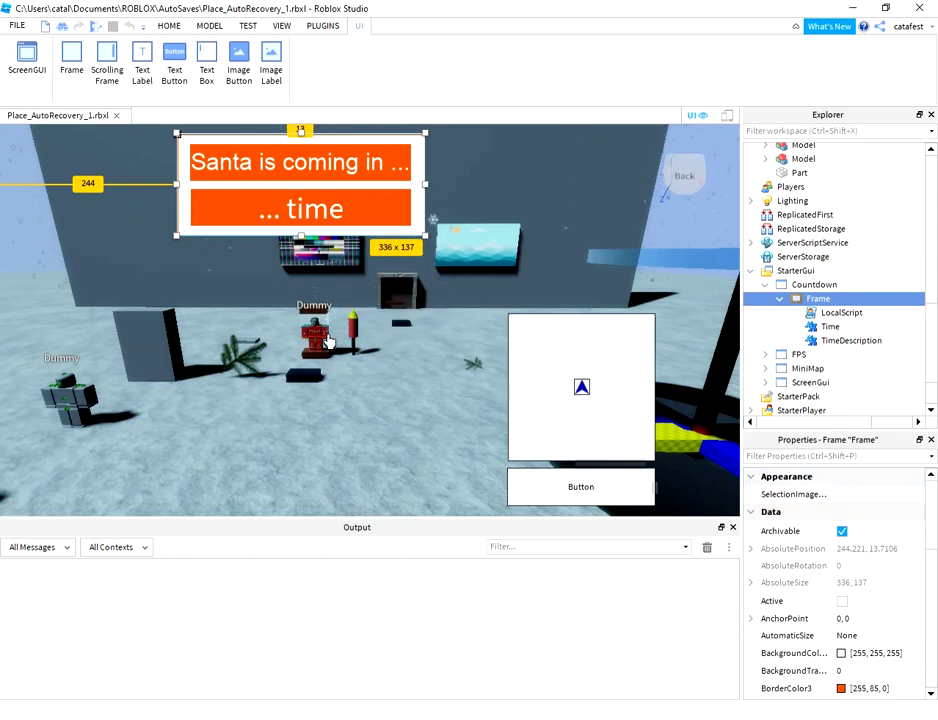
Step: Uncheck Visible on the Countdown Frame so the banner stops showing
{"action": "scroll", "coordinate": [855, 490], "scroll_direction": "down", "scroll_amount": 6}
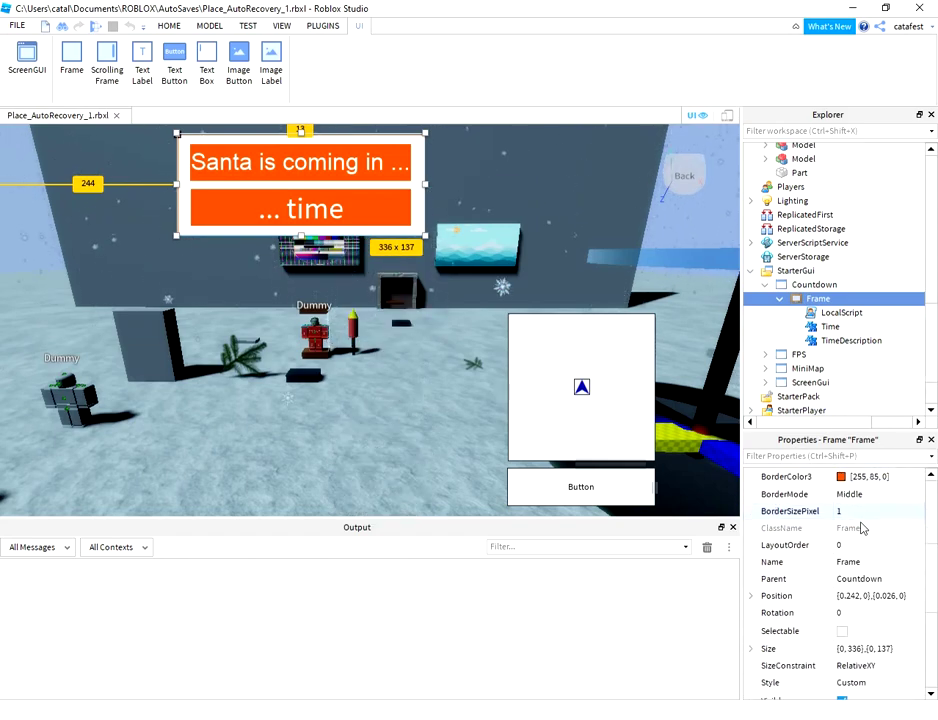
{"action": "scroll", "coordinate": [870, 533], "scroll_direction": "down", "scroll_amount": 3}
{"action": "scroll", "coordinate": [869, 532], "scroll_direction": "up", "scroll_amount": 8}
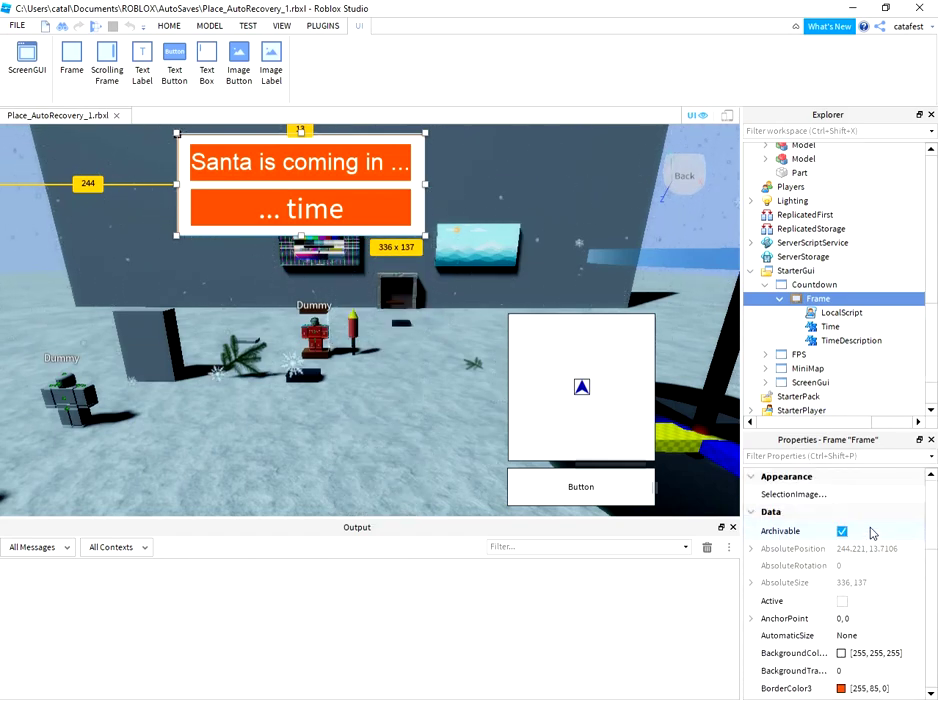
{"action": "scroll", "coordinate": [865, 525], "scroll_direction": "down", "scroll_amount": 1}
{"action": "scroll", "coordinate": [862, 518], "scroll_direction": "down", "scroll_amount": 4}
{"action": "scroll", "coordinate": [861, 516], "scroll_direction": "down", "scroll_amount": 1}
{"action": "left_click", "coordinate": [842, 542]}
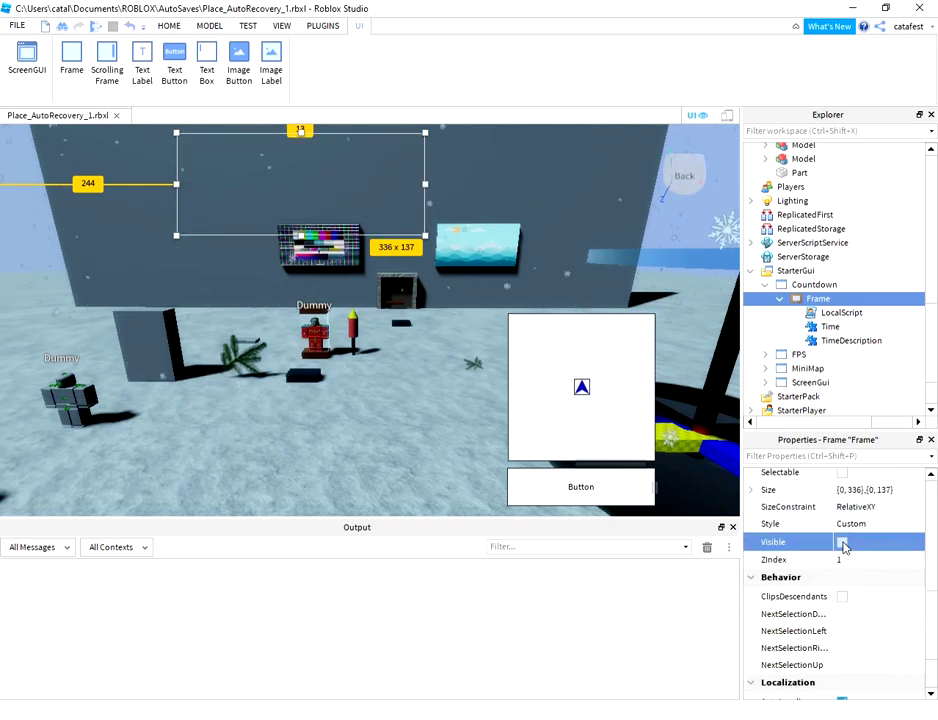
{"action": "scroll", "coordinate": [858, 555], "scroll_direction": "down", "scroll_amount": 2}
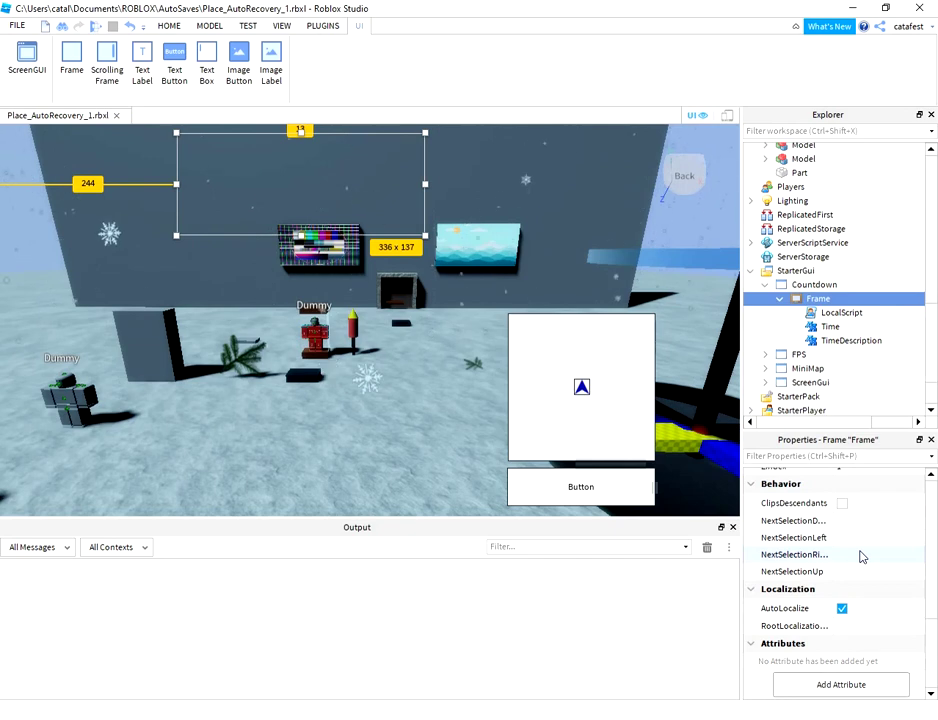
{"action": "scroll", "coordinate": [860, 555], "scroll_direction": "up", "scroll_amount": 5}
Step: Switch off Enabled on the Countdown ScreenGui in Properties
{"action": "left_click", "coordinate": [812, 285]}
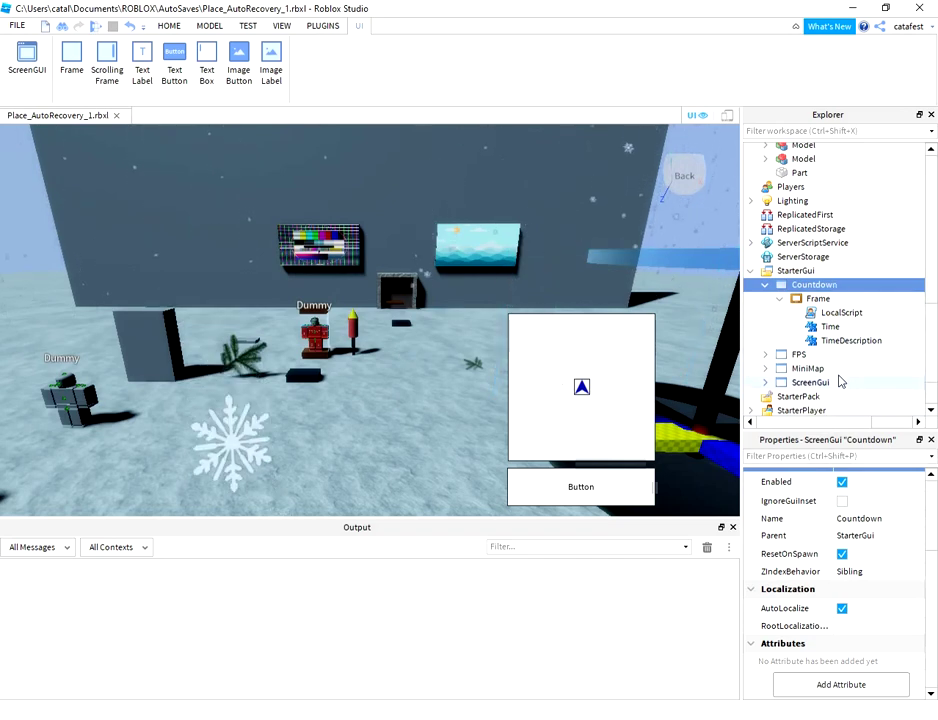
{"action": "left_click", "coordinate": [842, 482]}
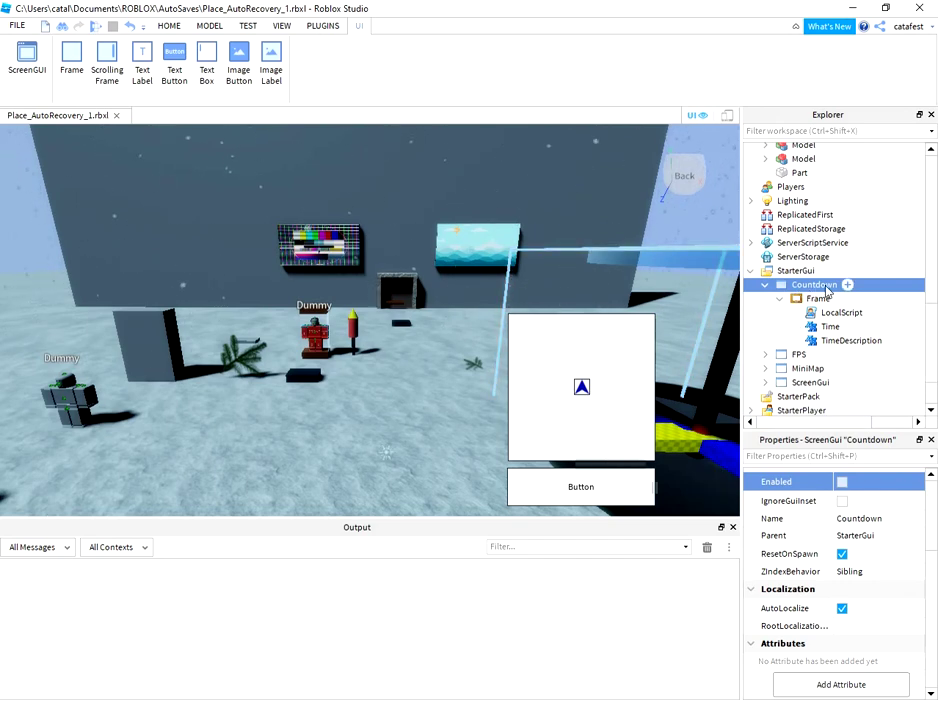
{"action": "scroll", "coordinate": [859, 543], "scroll_direction": "up", "scroll_amount": 3}
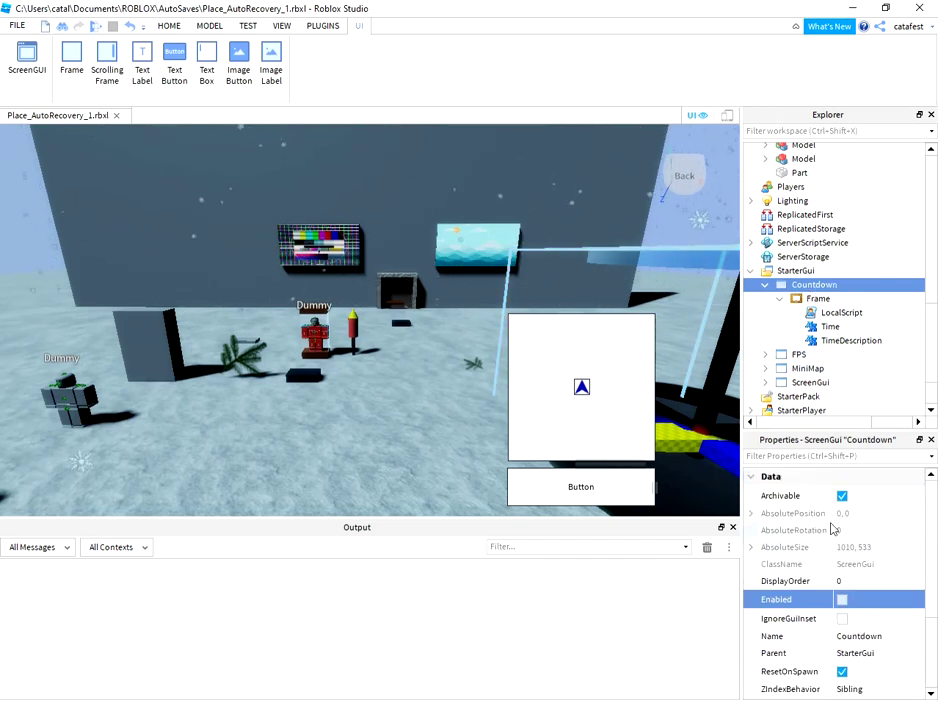
{"action": "scroll", "coordinate": [357, 345], "scroll_direction": "down", "scroll_amount": 3}
{"action": "scroll", "coordinate": [357, 345], "scroll_direction": "up", "scroll_amount": 3}
{"action": "scroll", "coordinate": [454, 320], "scroll_direction": "down", "scroll_amount": 3}
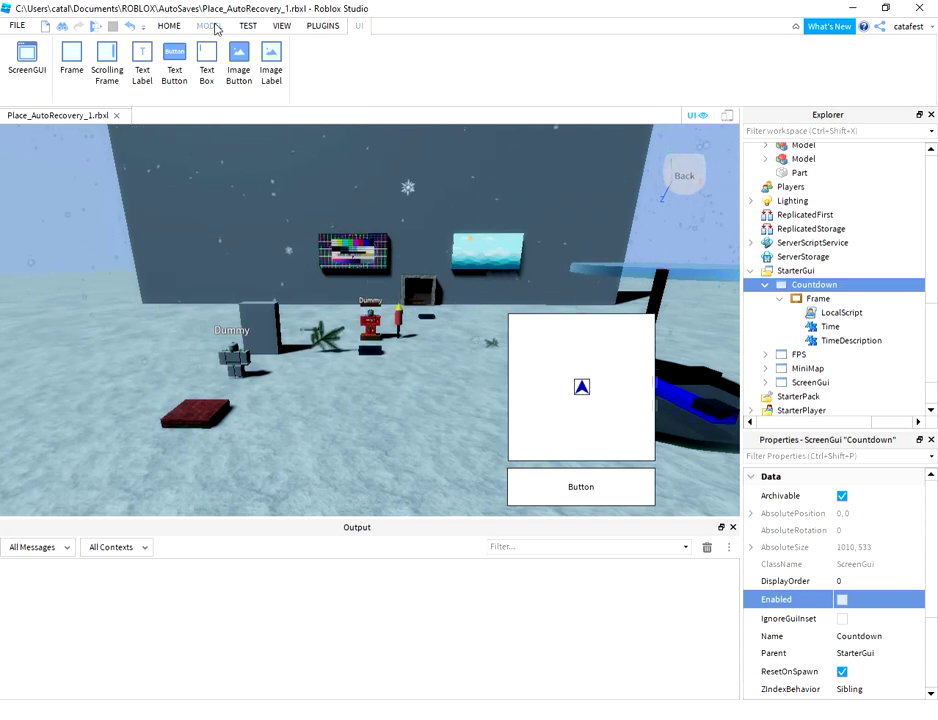
Step: Playtest from the HOME tab and walk the avatar around to confirm no countdown banner
{"action": "left_click", "coordinate": [165, 25]}
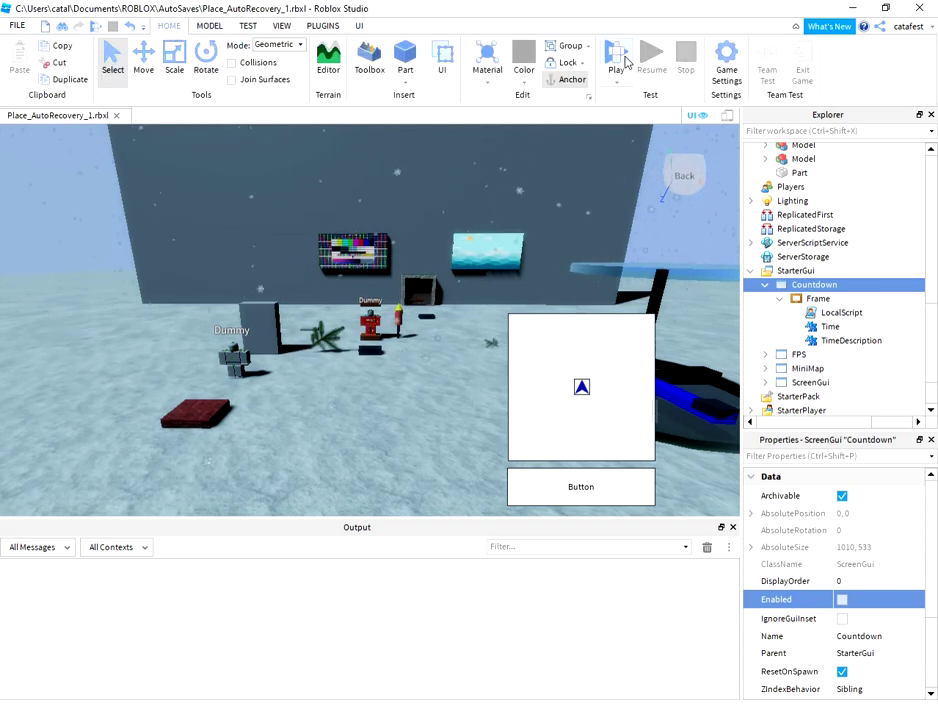
{"action": "left_click", "coordinate": [624, 60]}
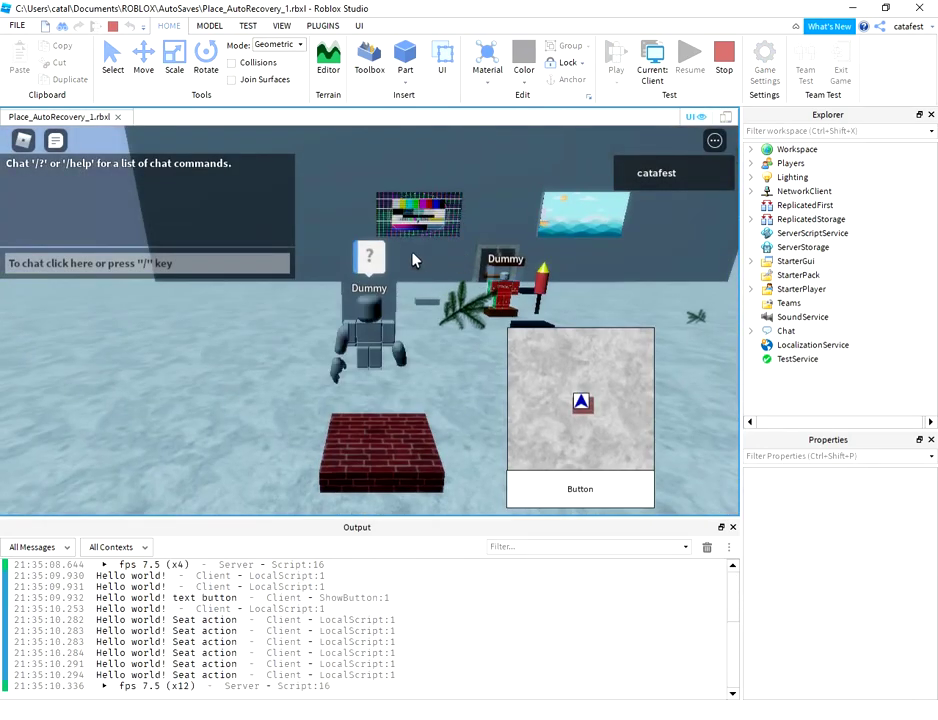
{"action": "key", "text": "w"}
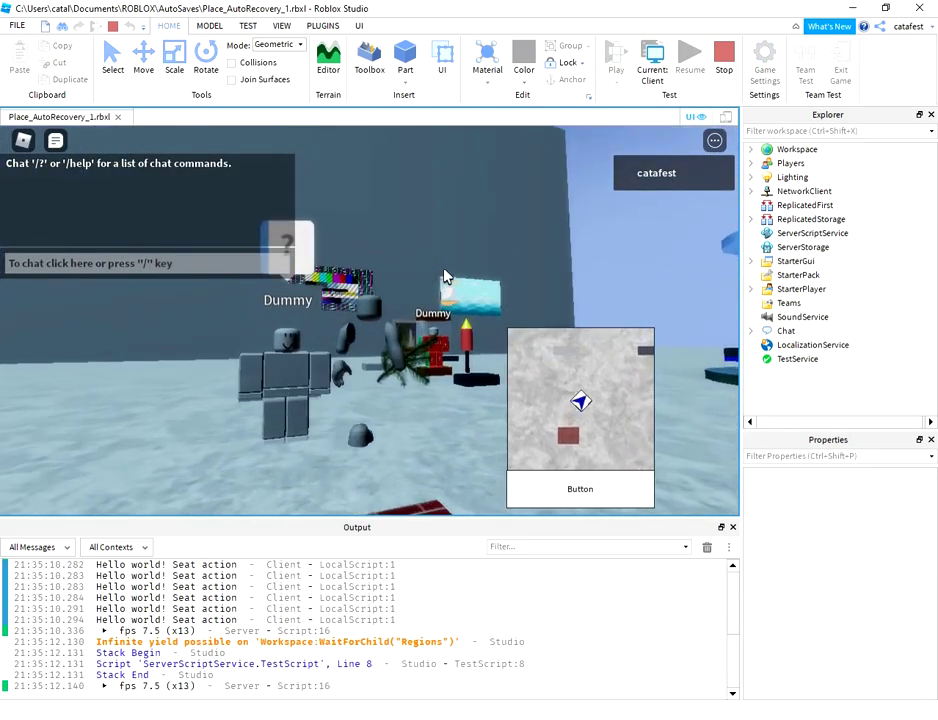
{"action": "key", "text": "w"}
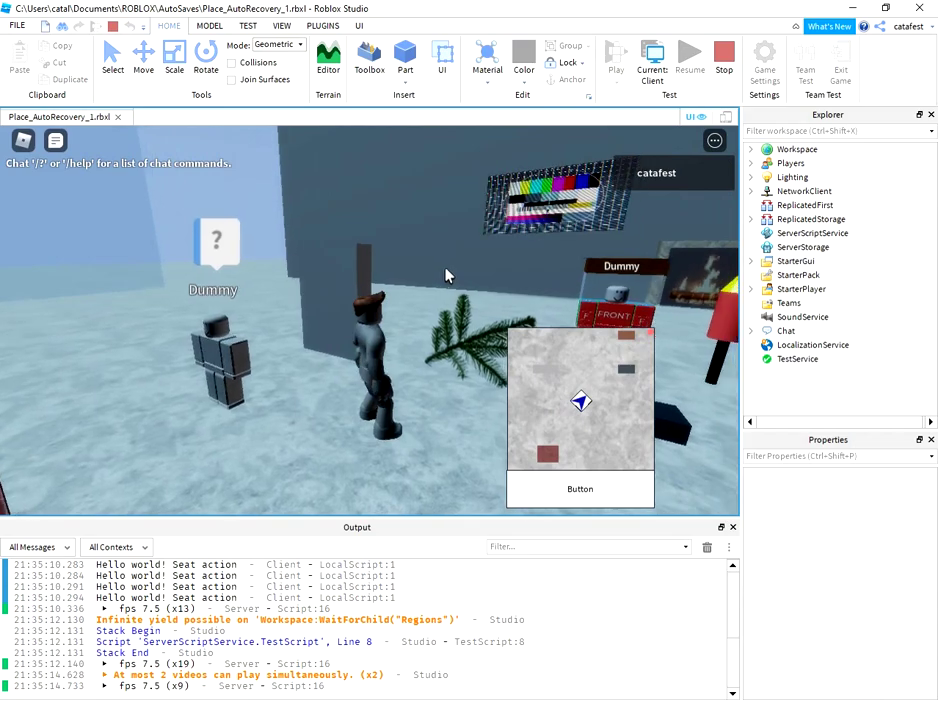
{"action": "key", "text": "w"}
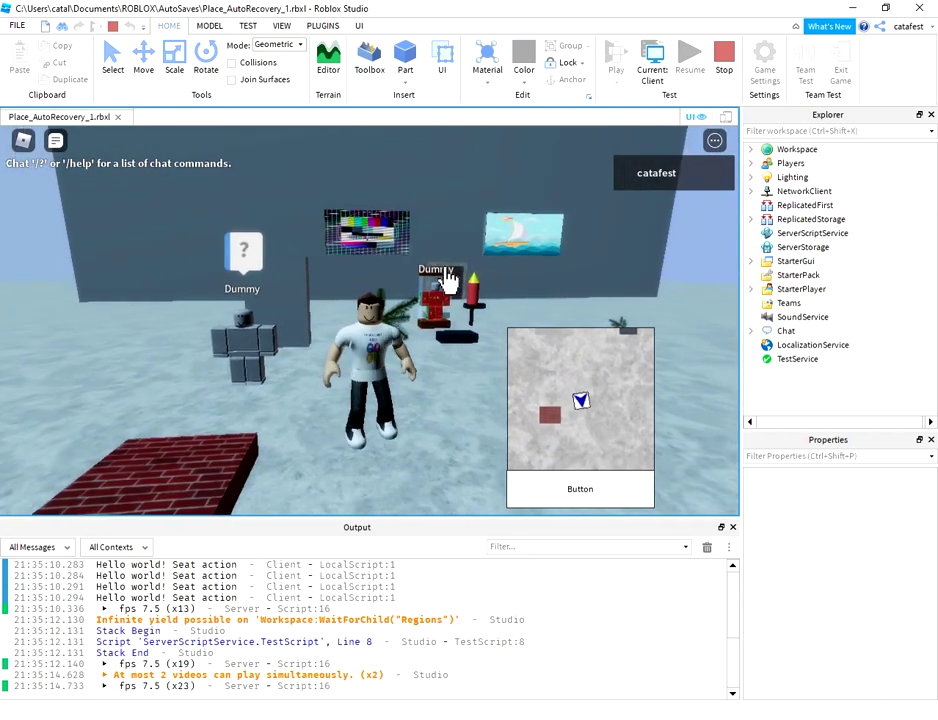
{"action": "key", "text": "w"}
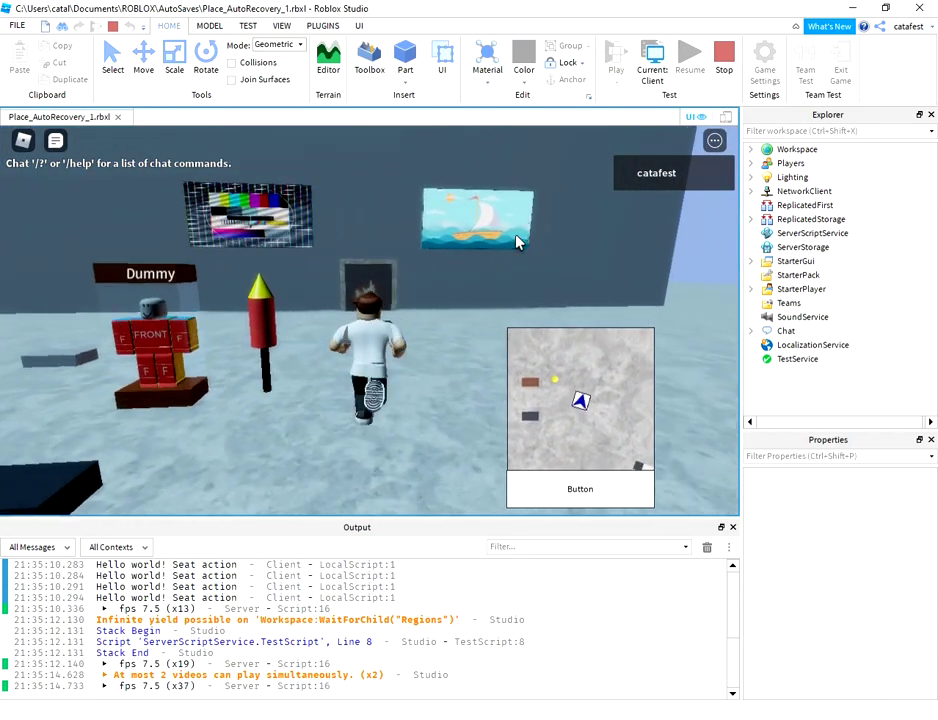
{"action": "key", "text": "w"}
{"action": "key", "text": "Left"}
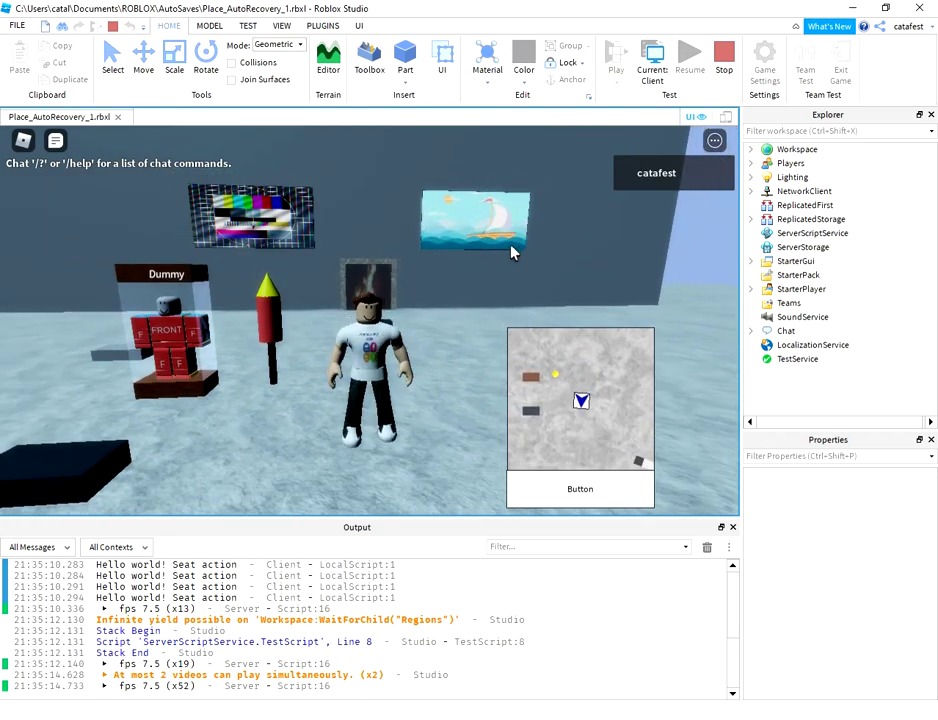
{"action": "key", "text": "Right"}
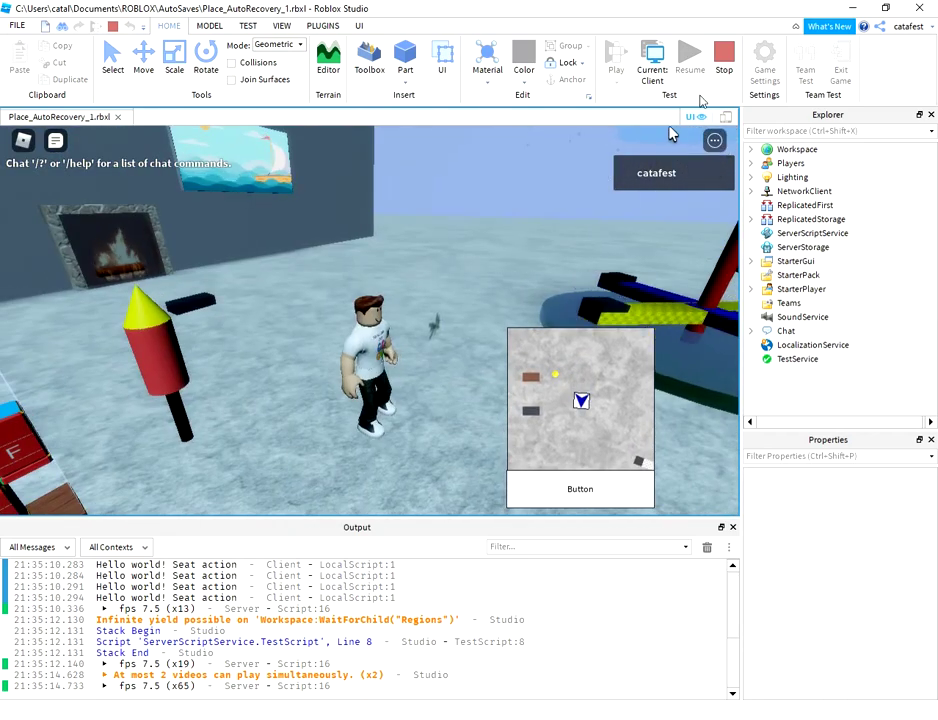
Step: Stop the playtest and return to the editor
{"action": "left_click", "coordinate": [724, 60]}
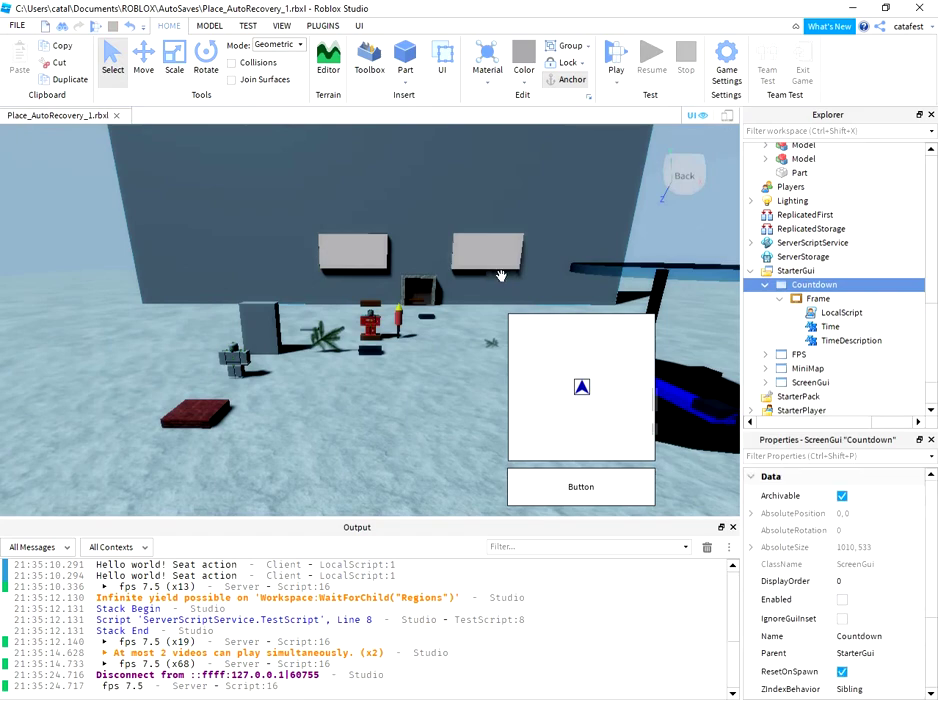
{"action": "scroll", "coordinate": [808, 283], "scroll_direction": "up", "scroll_amount": 10}
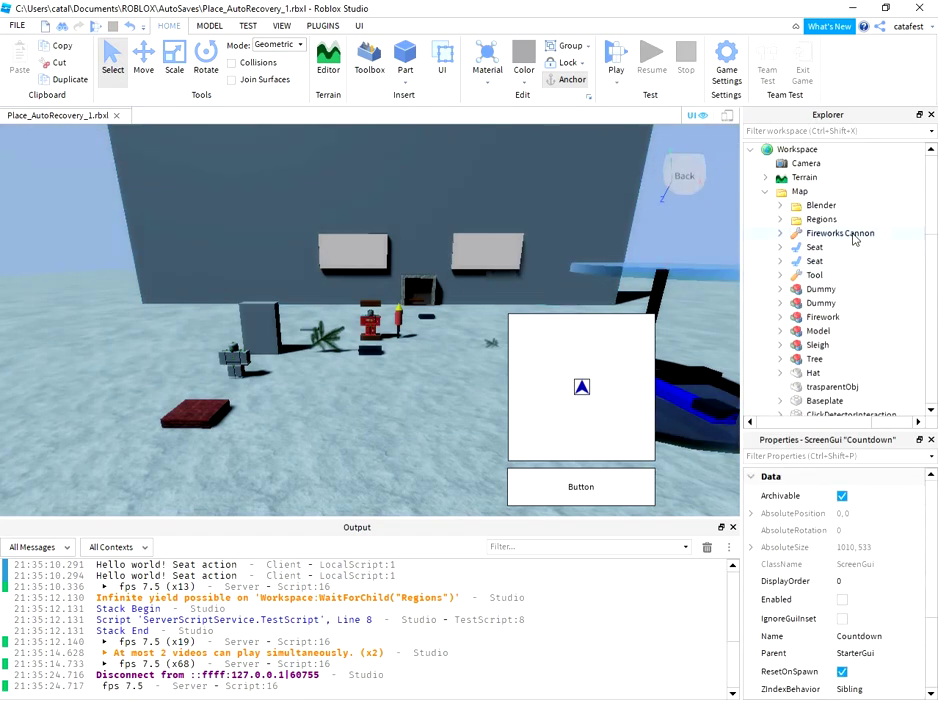
{"action": "scroll", "coordinate": [852, 240], "scroll_direction": "down", "scroll_amount": 10}
{"action": "scroll", "coordinate": [852, 240], "scroll_direction": "up", "scroll_amount": 3}
Step: Uncheck Playing on the Silent Night sound in Workspace
{"action": "left_click", "coordinate": [824, 280]}
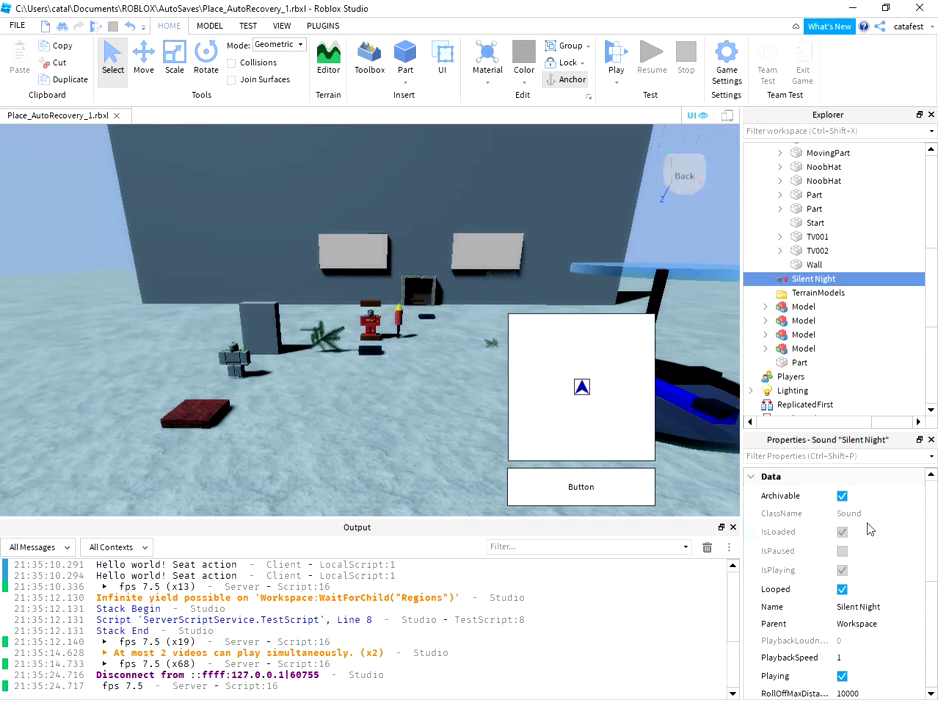
{"action": "scroll", "coordinate": [880, 525], "scroll_direction": "down", "scroll_amount": 2}
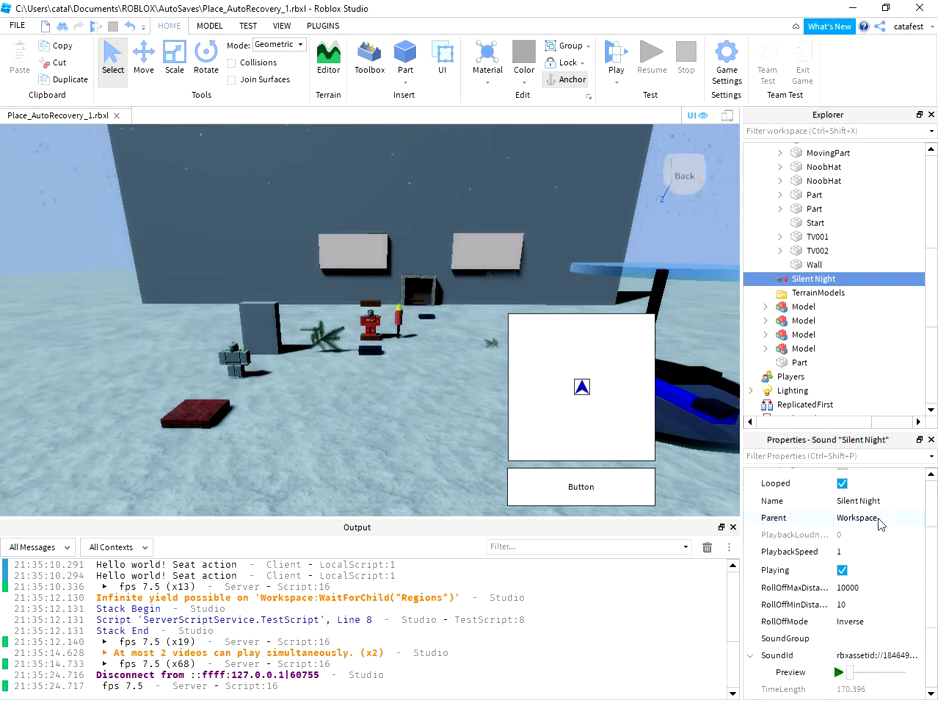
{"action": "scroll", "coordinate": [879, 524], "scroll_direction": "down", "scroll_amount": 2}
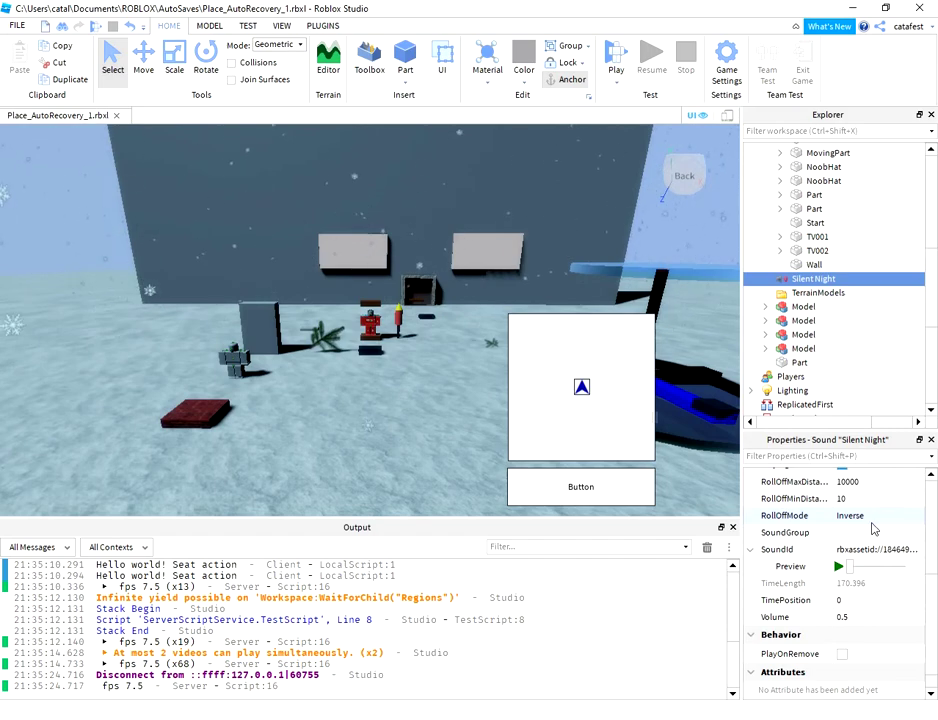
{"action": "scroll", "coordinate": [873, 528], "scroll_direction": "down", "scroll_amount": 1}
{"action": "scroll", "coordinate": [869, 529], "scroll_direction": "up", "scroll_amount": 5}
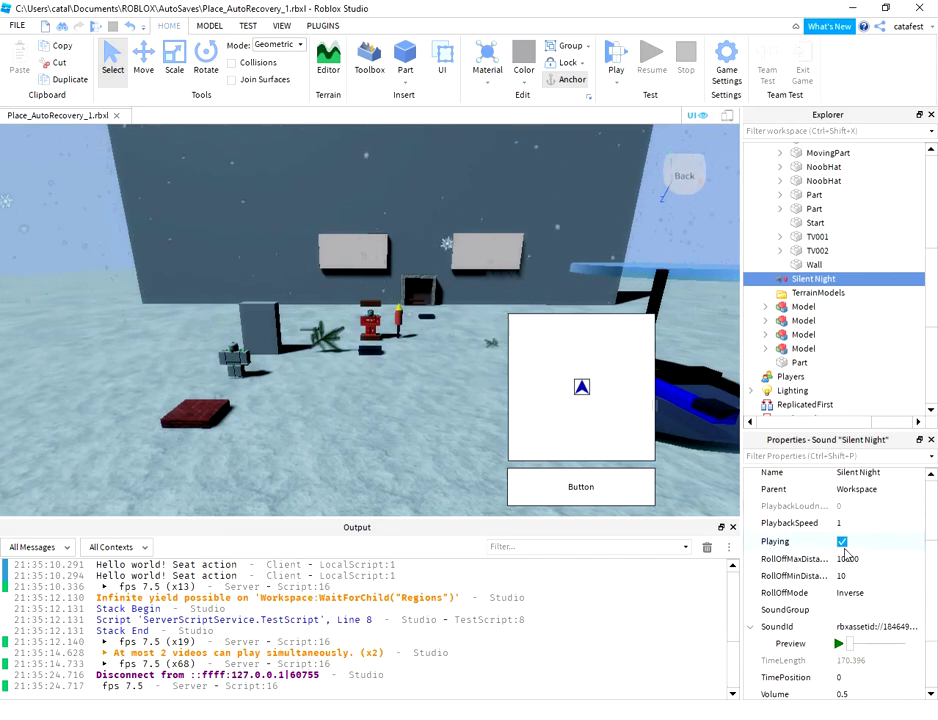
{"action": "left_click", "coordinate": [843, 545]}
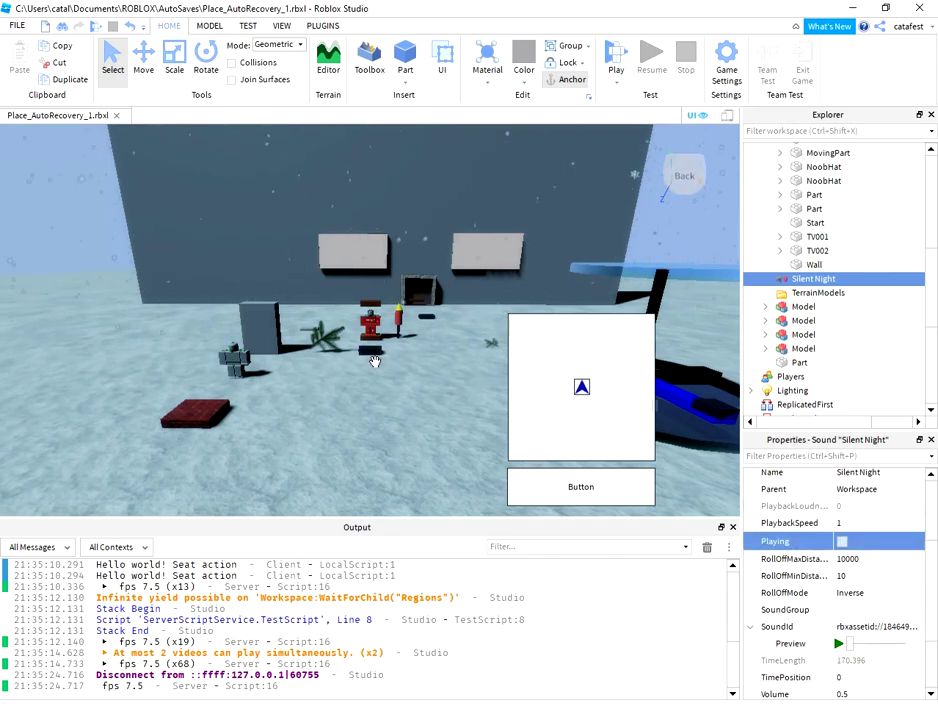
{"action": "scroll", "coordinate": [374, 362], "scroll_direction": "up", "scroll_amount": 3}
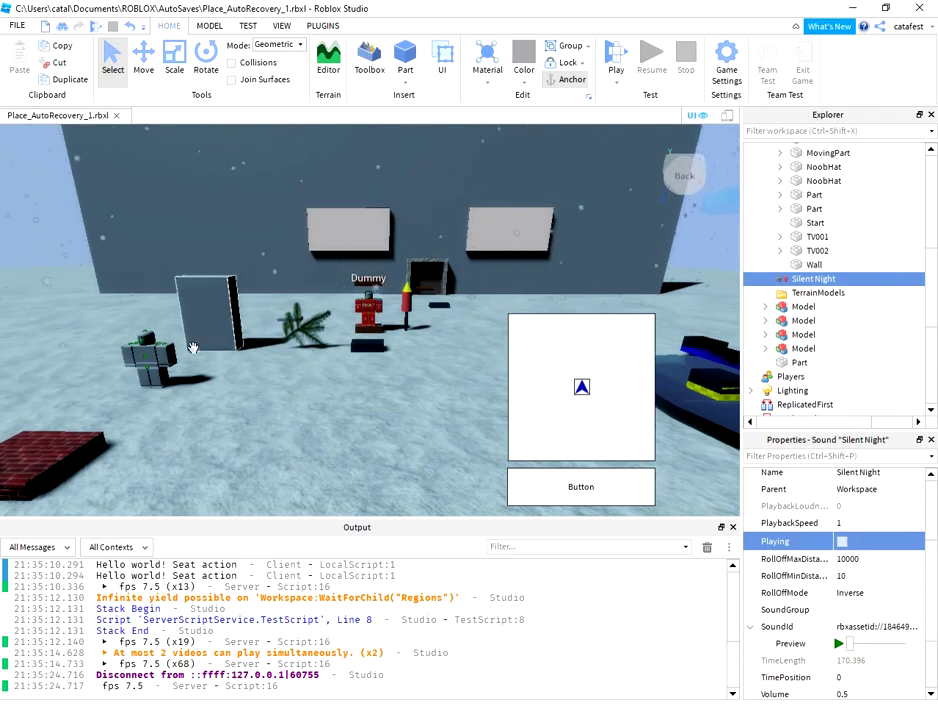
Step: Run a quick playtest with the music off, then stop it
{"action": "left_click", "coordinate": [614, 60]}
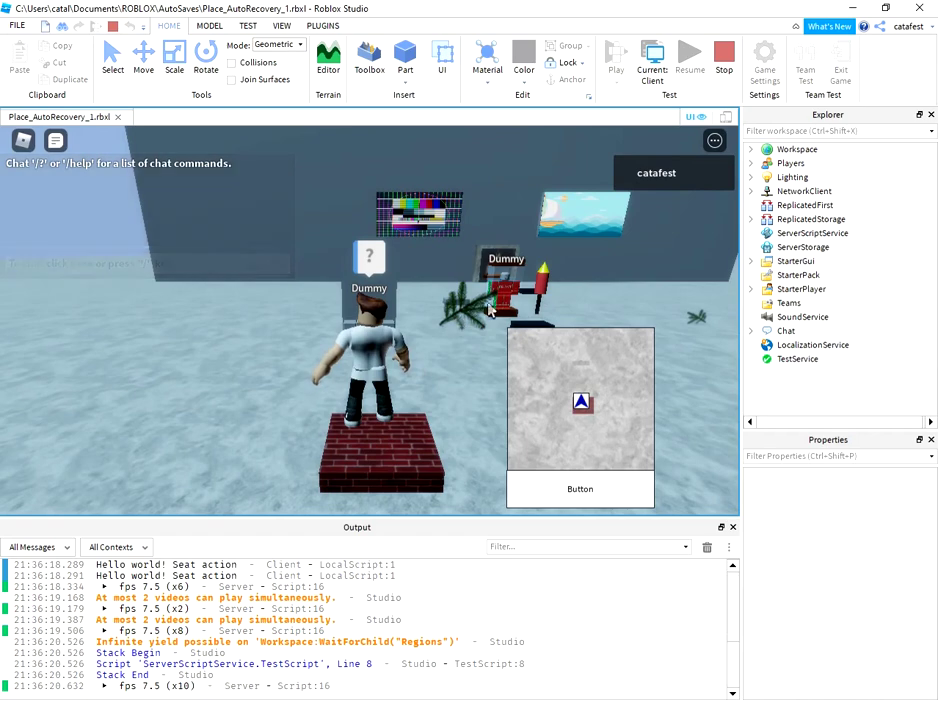
{"action": "left_click", "coordinate": [723, 66]}
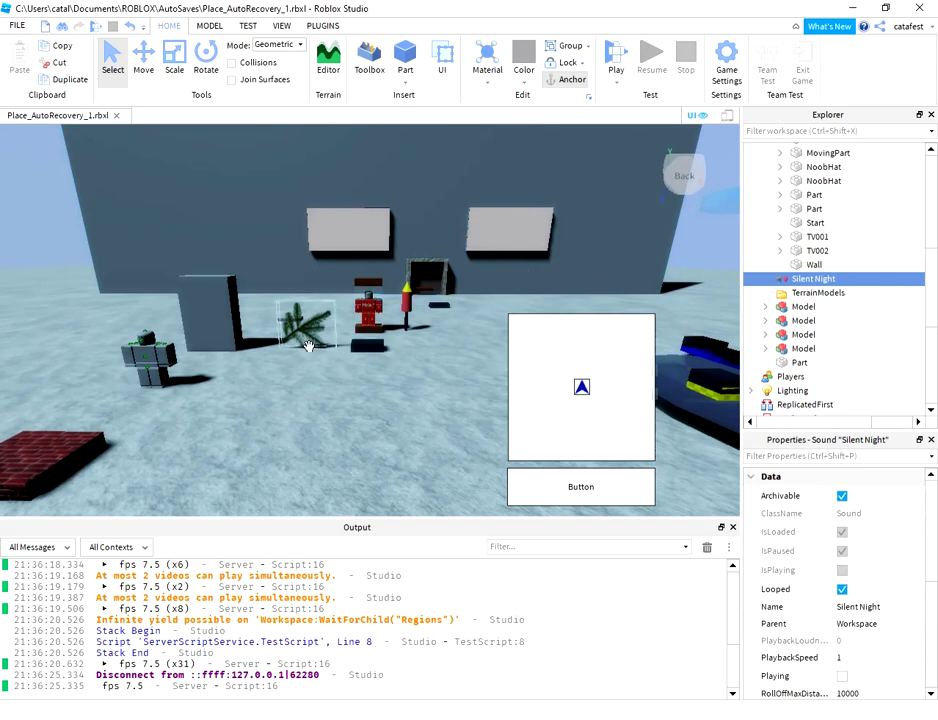
{"action": "mouse_move", "coordinate": [296, 402]}
{"action": "right_mouse_down"}
{"action": "mouse_move", "coordinate": [310, 421]}
{"action": "mouse_move", "coordinate": [251, 427]}
{"action": "mouse_move", "coordinate": [320, 392]}
{"action": "mouse_move", "coordinate": [299, 407]}
{"action": "right_mouse_up"}
{"action": "scroll", "coordinate": [318, 393], "scroll_direction": "up", "scroll_amount": 3}
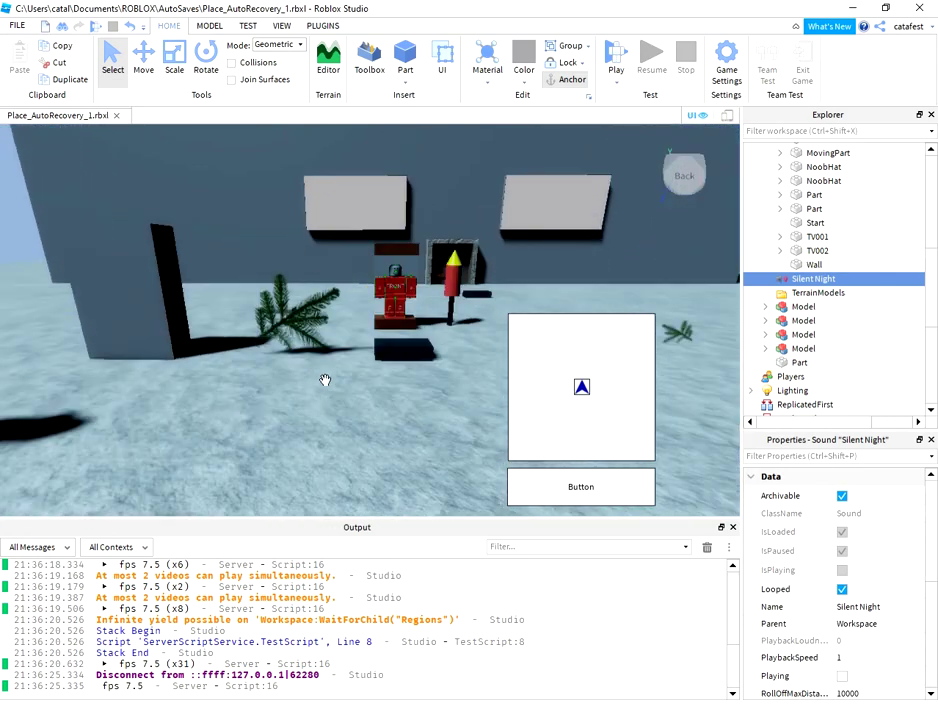
{"action": "scroll", "coordinate": [325, 381], "scroll_direction": "down", "scroll_amount": 3}
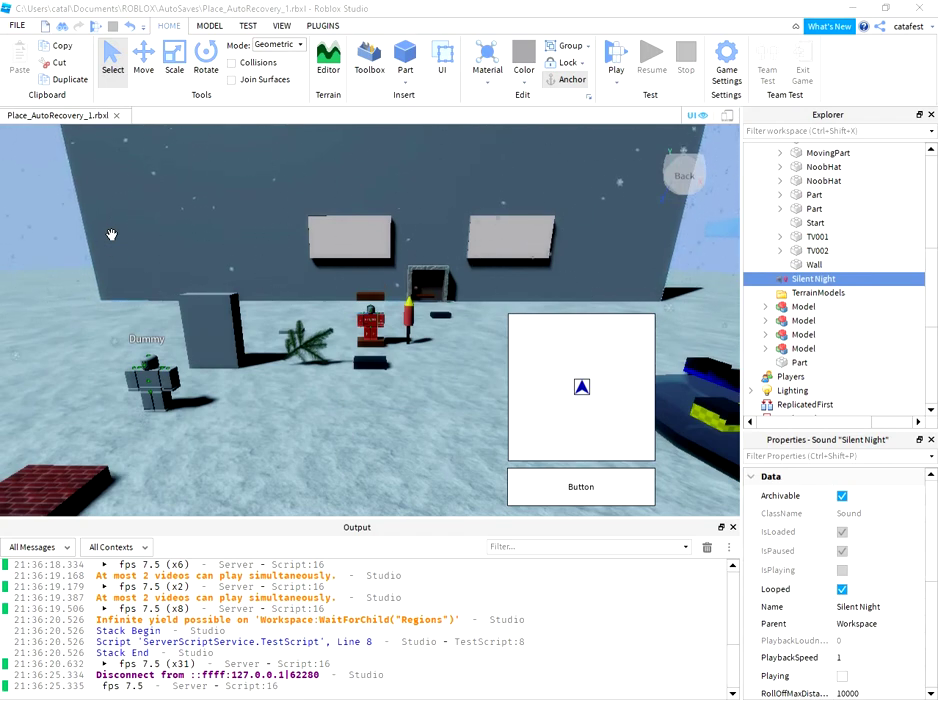
Step: Open the Publish Game dialog from FILE > Publish to Roblox
{"action": "left_click", "coordinate": [16, 27]}
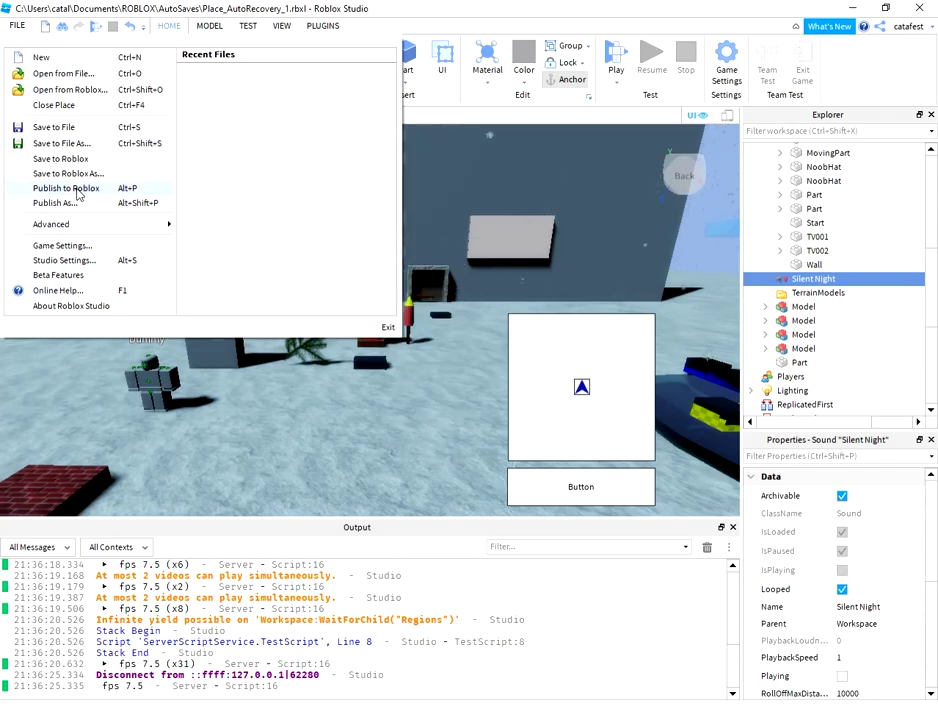
{"action": "left_click", "coordinate": [229, 216]}
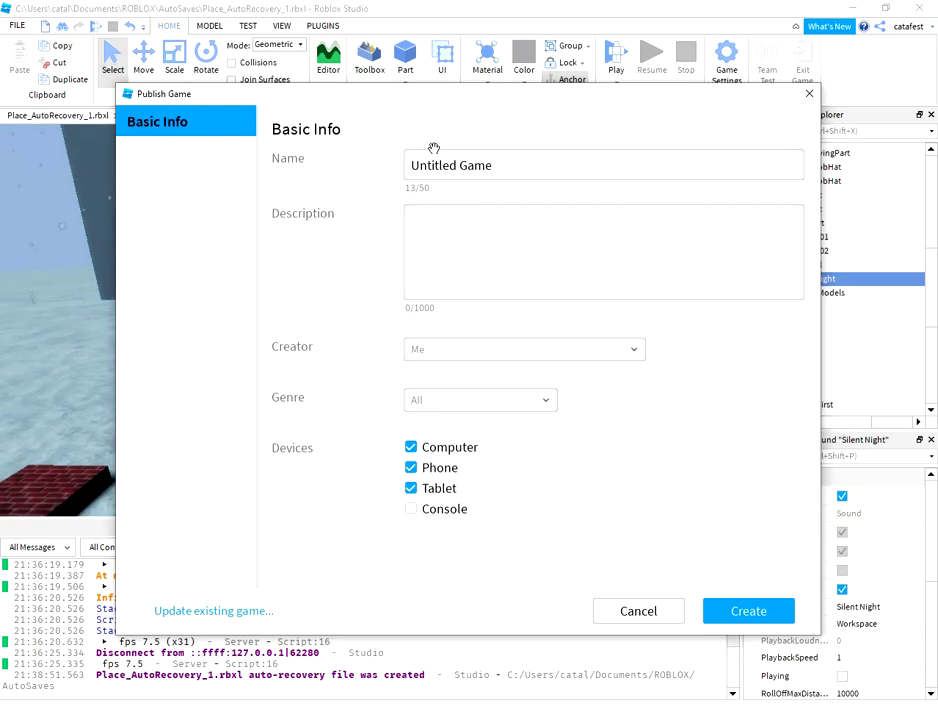
Step: Cancel the new-game dialog and overwrite the ChristmasDayFestivity2021 place via Publish As
{"action": "left_click", "coordinate": [636, 611]}
{"action": "left_click", "coordinate": [15, 25]}
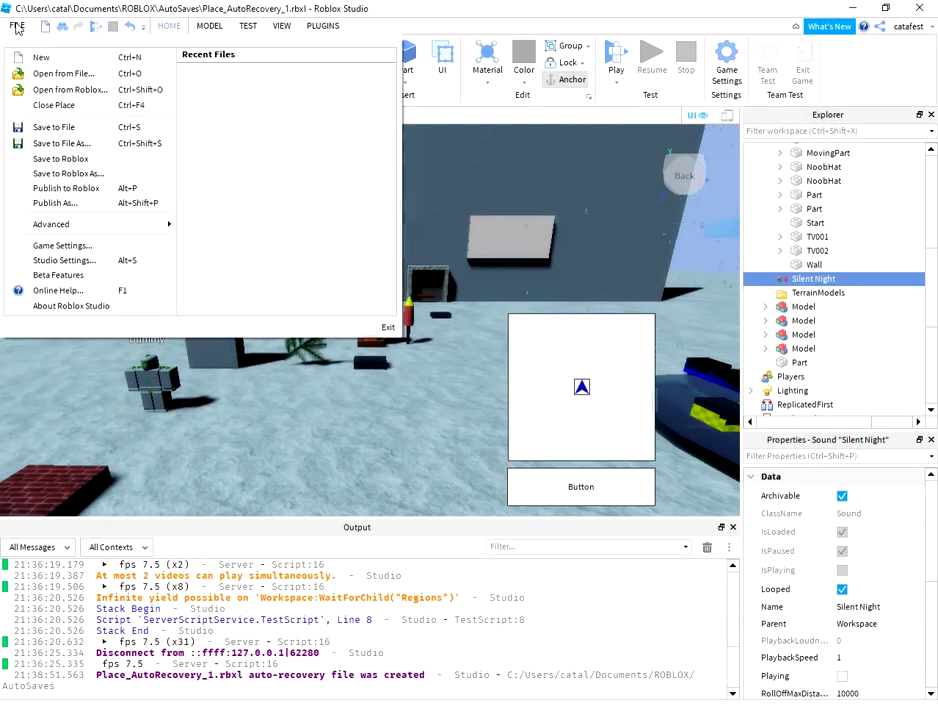
{"action": "left_click", "coordinate": [109, 202]}
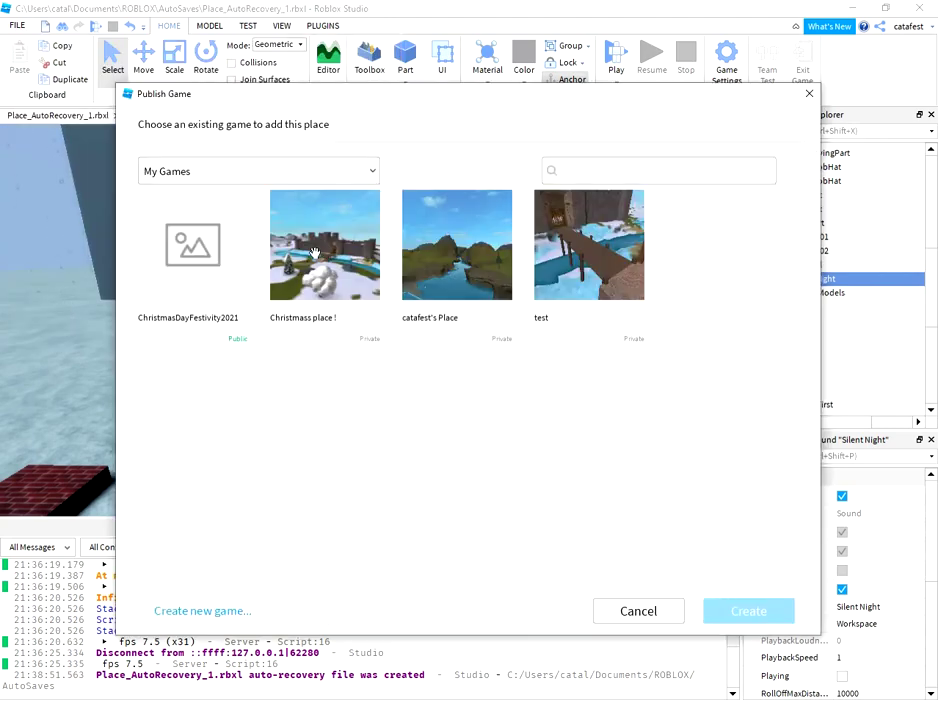
{"action": "left_click", "coordinate": [191, 250]}
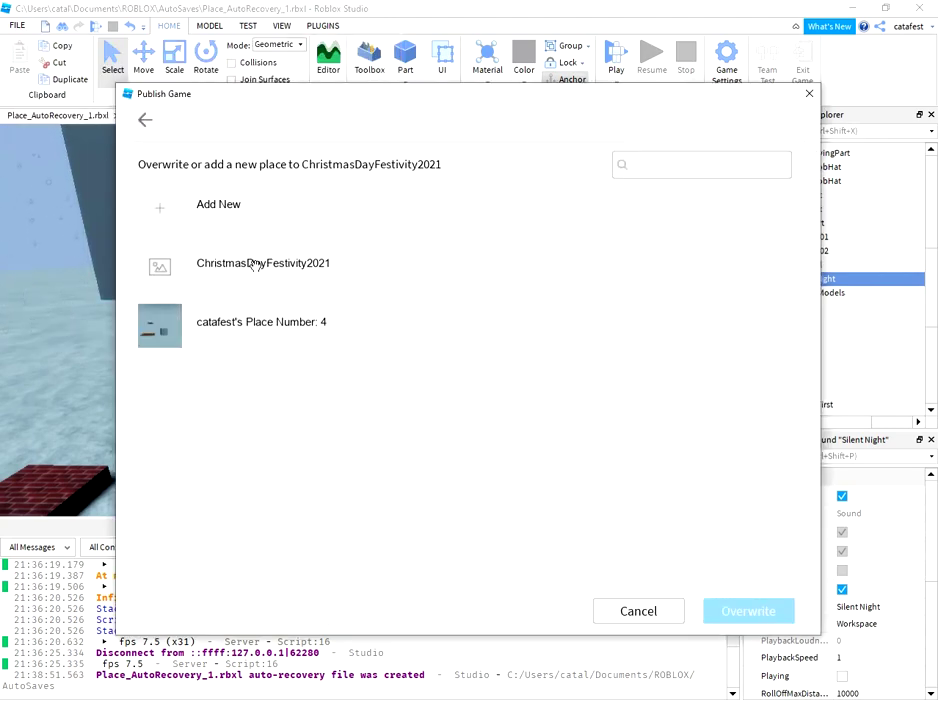
{"action": "left_click", "coordinate": [256, 264]}
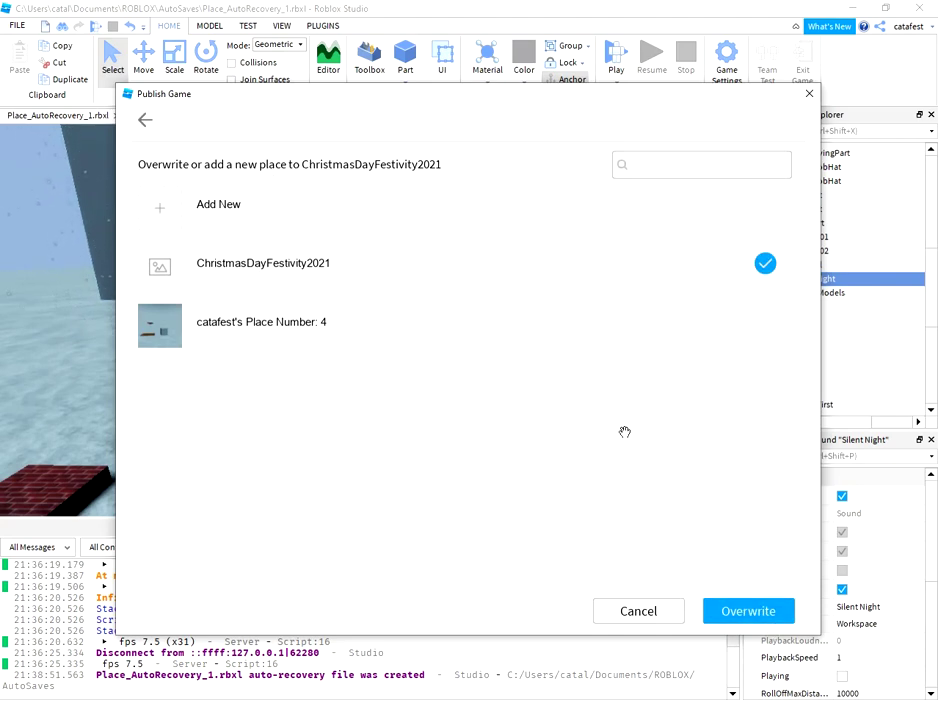
{"action": "left_click", "coordinate": [740, 613]}
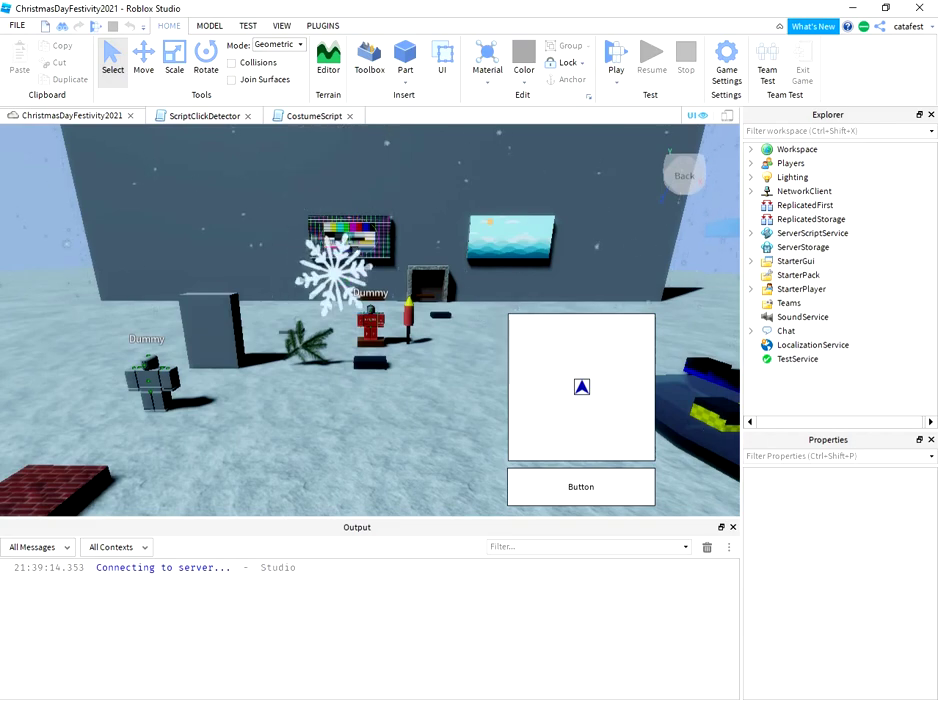
Step: Set the game's Permissions playability to Public in Game Settings
{"action": "left_click", "coordinate": [722, 74]}
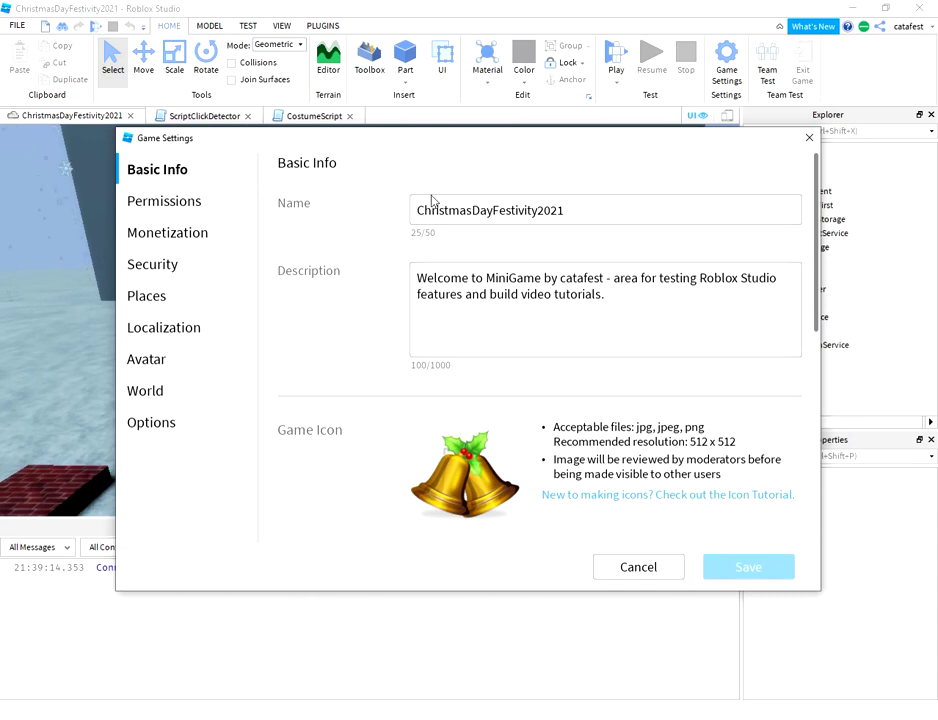
{"action": "left_click", "coordinate": [200, 202]}
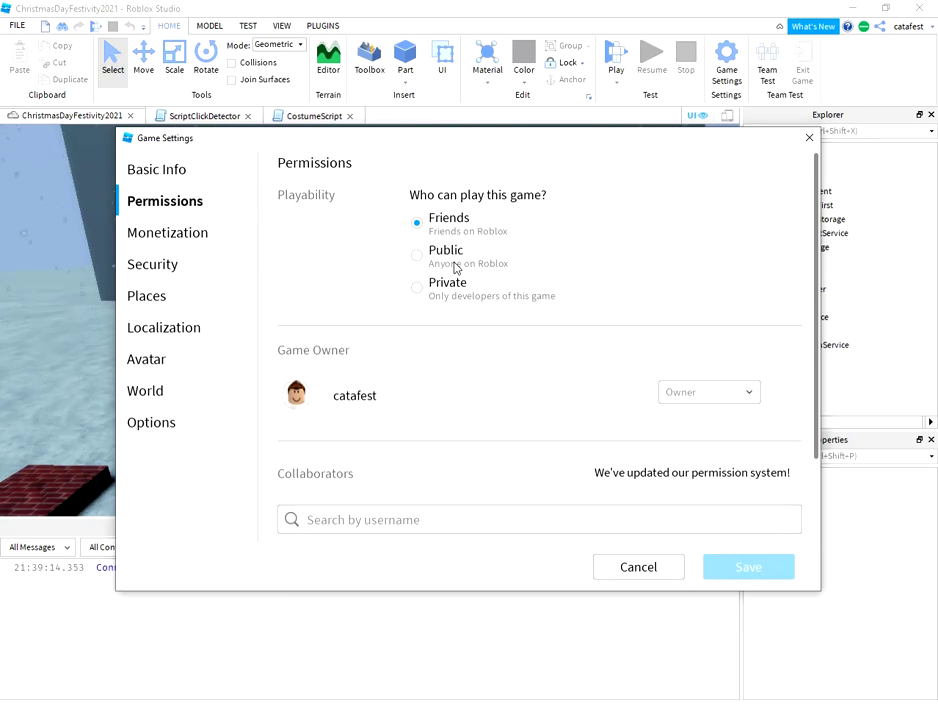
{"action": "left_click", "coordinate": [451, 264]}
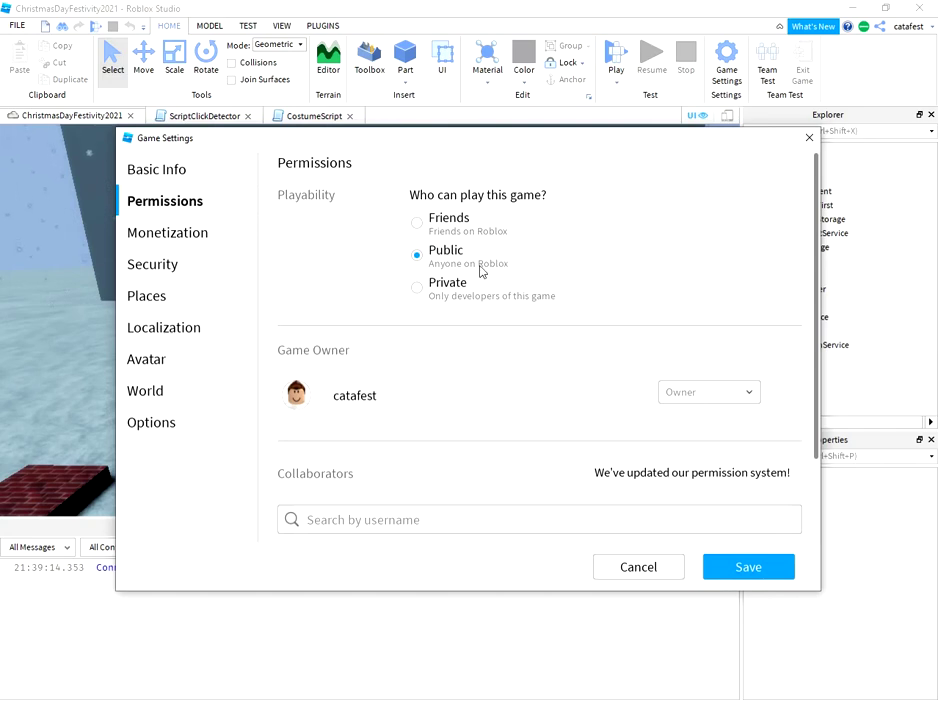
{"action": "left_click", "coordinate": [198, 236]}
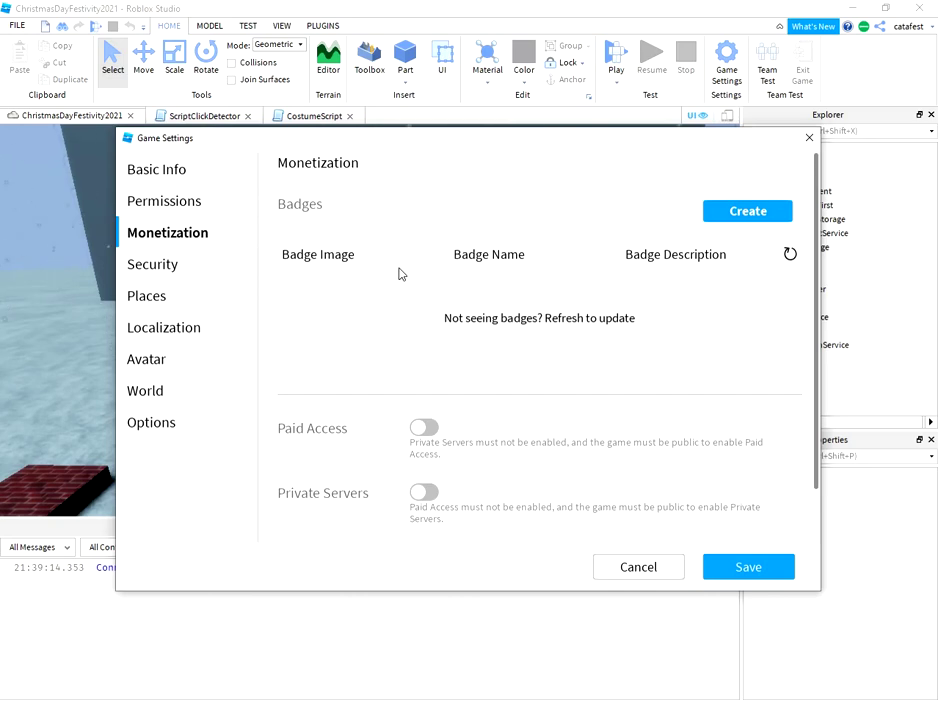
Step: Review Security, Places, Localization, Avatar, World and Options pages, then save the settings
{"action": "left_click", "coordinate": [175, 270]}
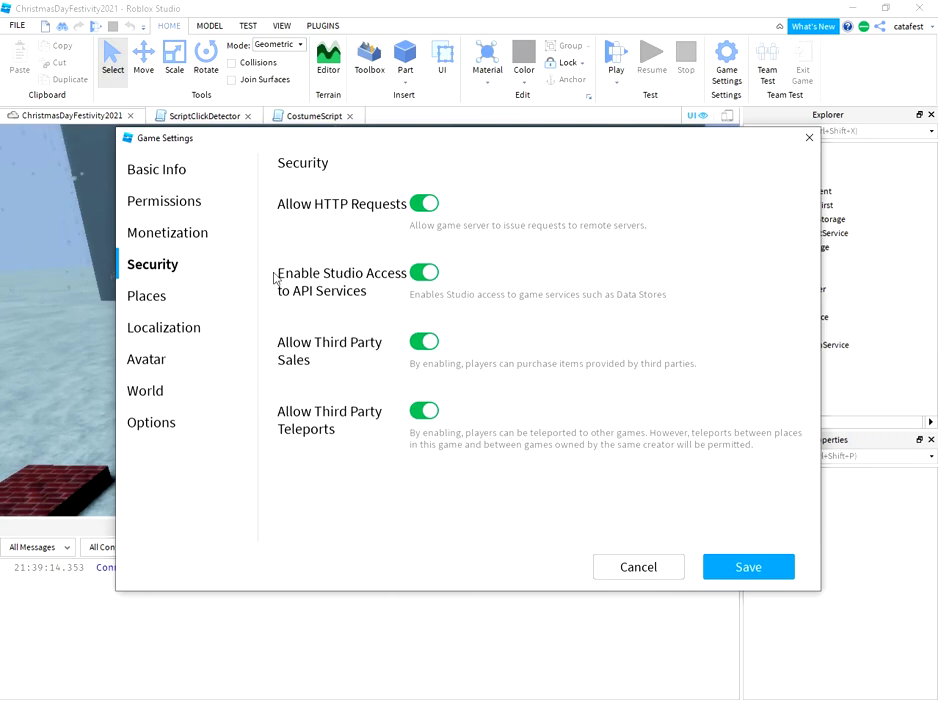
{"action": "left_click", "coordinate": [194, 302]}
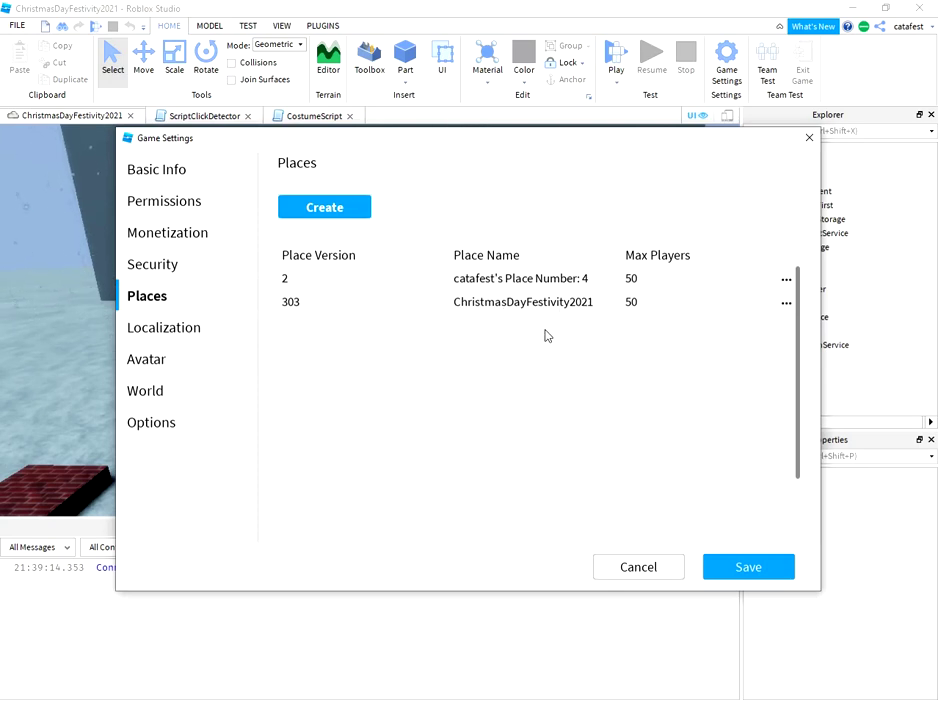
{"action": "left_click", "coordinate": [193, 335]}
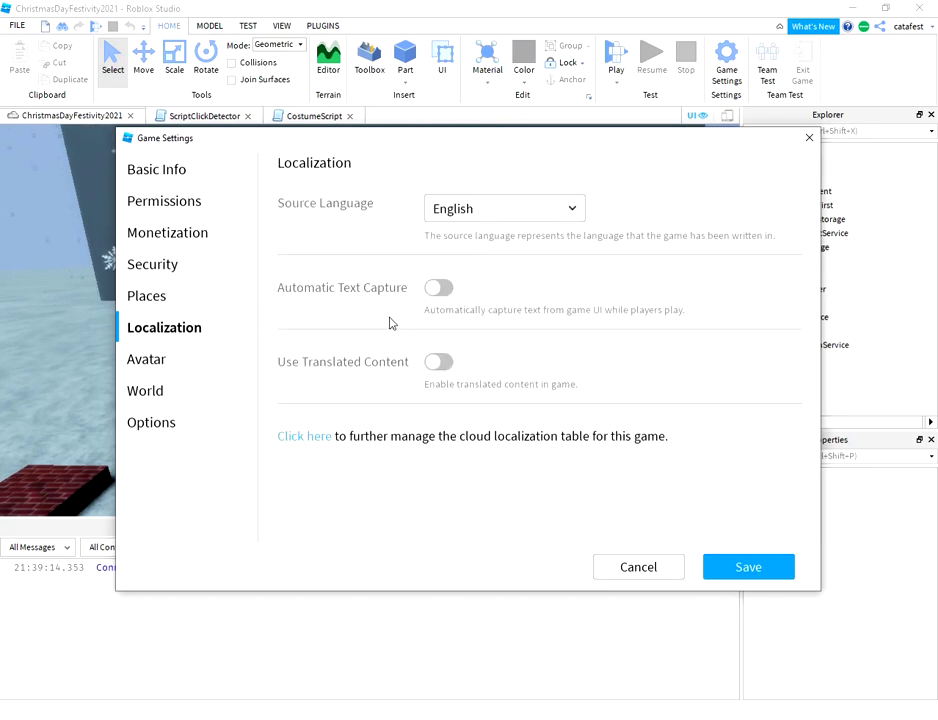
{"action": "left_click", "coordinate": [166, 362]}
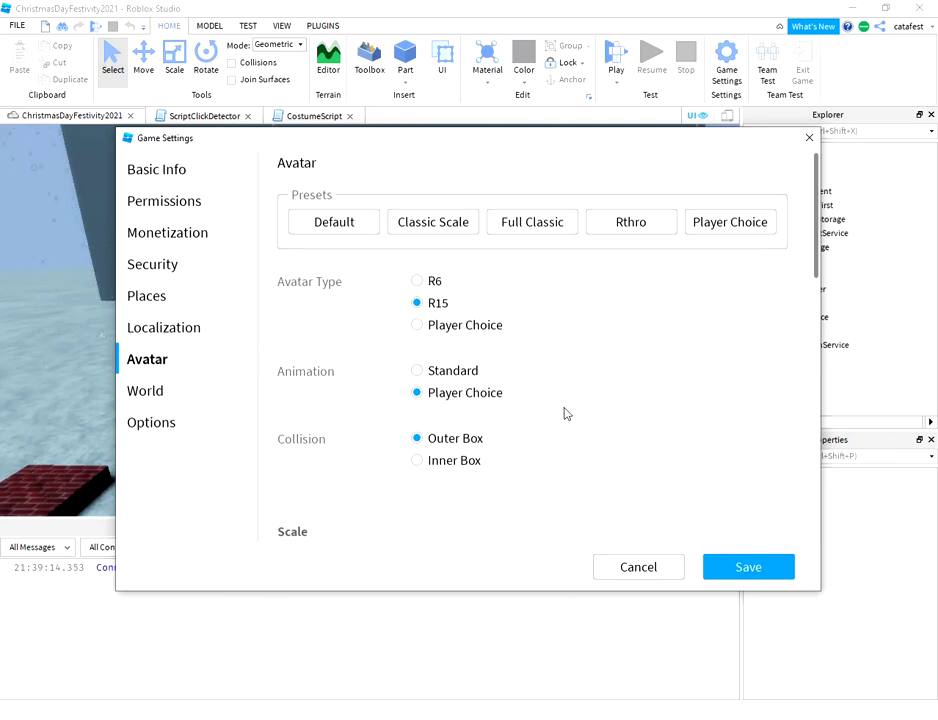
{"action": "left_click", "coordinate": [186, 399]}
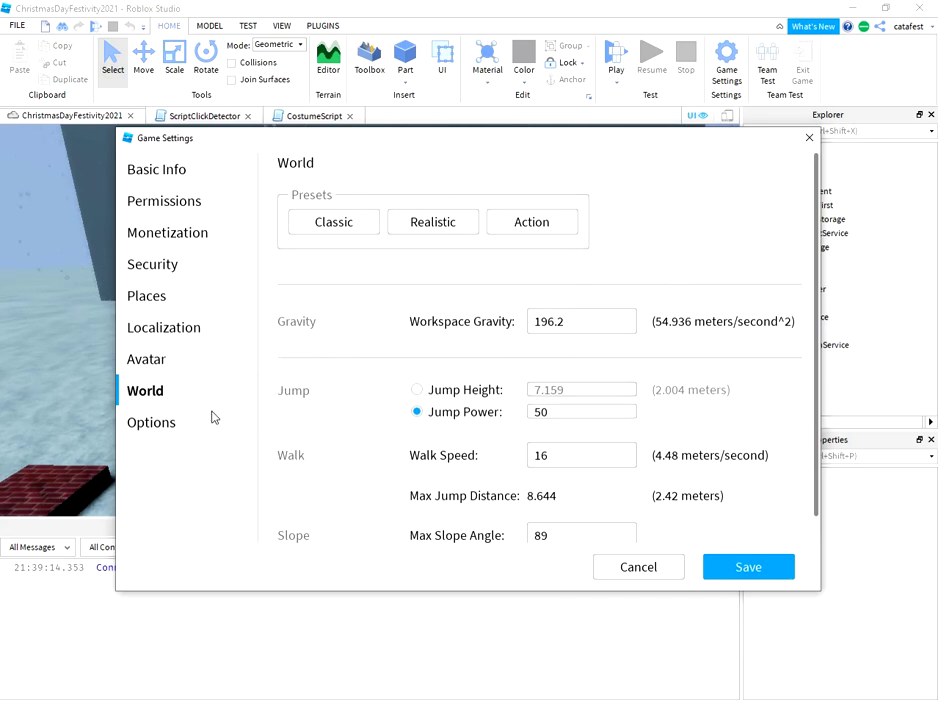
{"action": "left_click", "coordinate": [185, 428]}
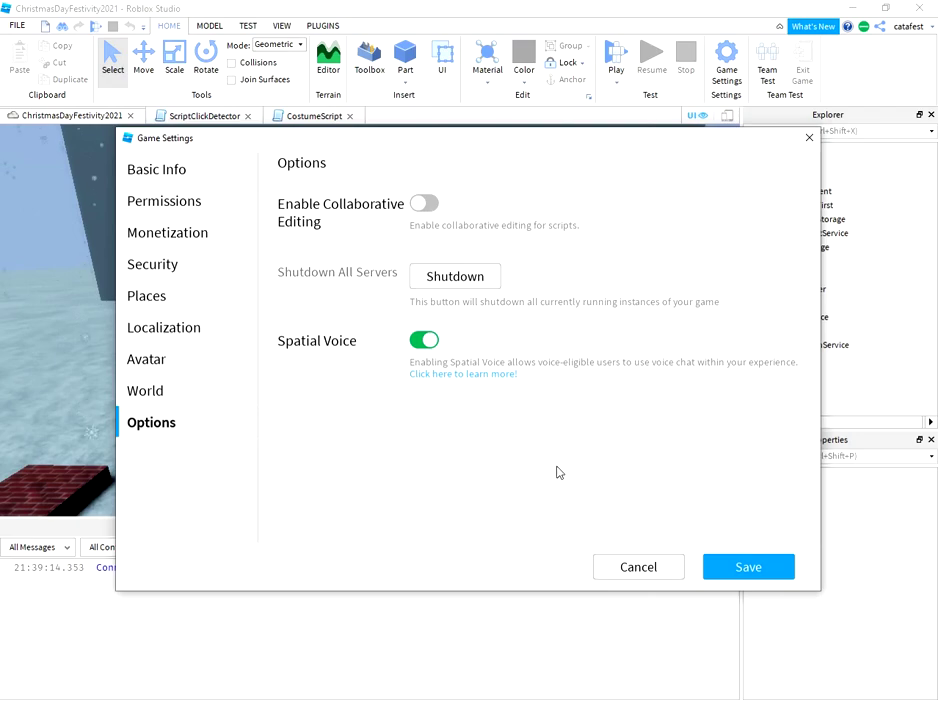
{"action": "left_click", "coordinate": [750, 567]}
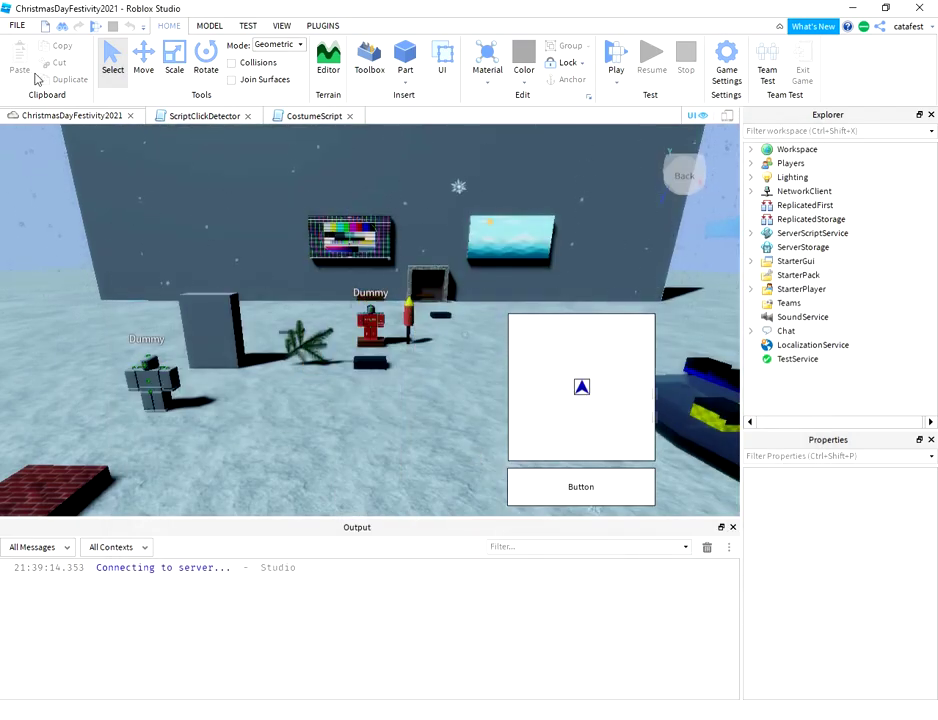
Step: Overwrite the ChristmasDayFestivity2021 place again and close the success message
{"action": "left_click", "coordinate": [16, 26]}
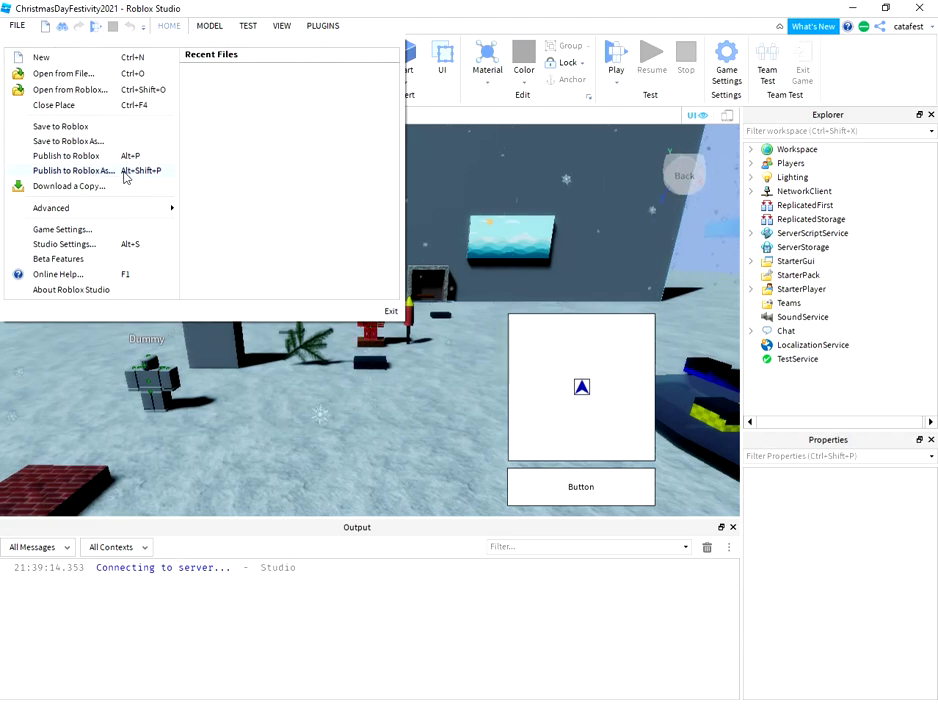
{"action": "left_click", "coordinate": [122, 177]}
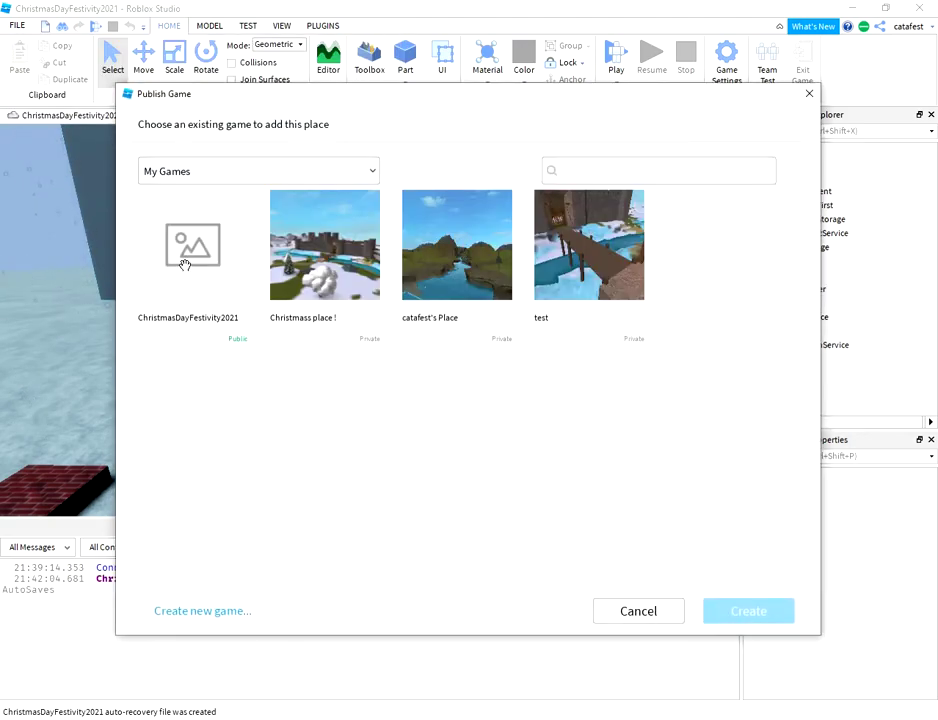
{"action": "left_click", "coordinate": [184, 264]}
{"action": "left_click", "coordinate": [254, 277]}
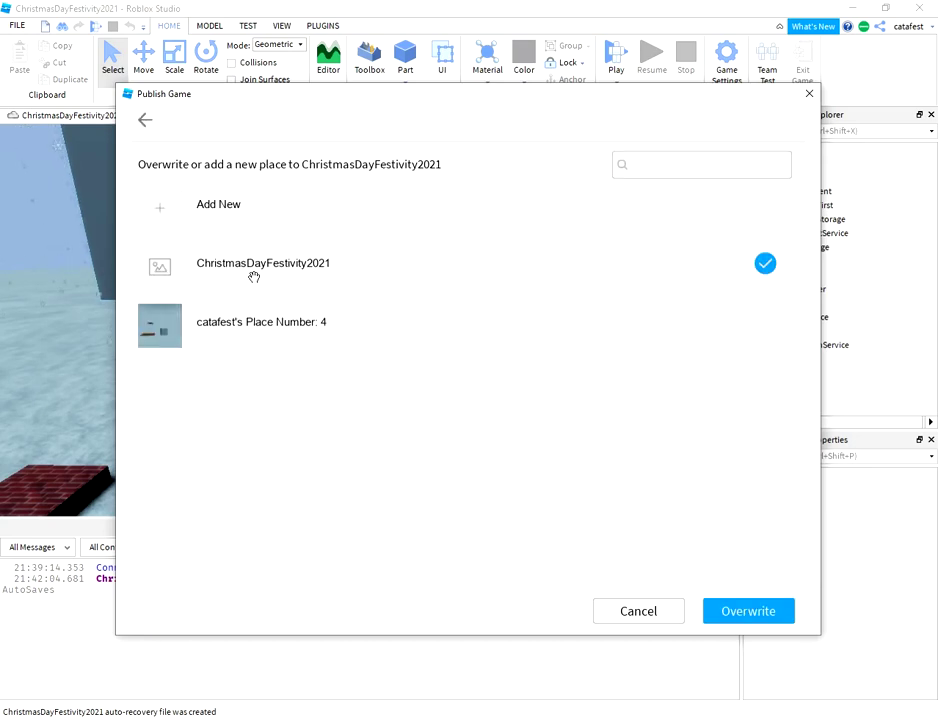
{"action": "left_click", "coordinate": [738, 611]}
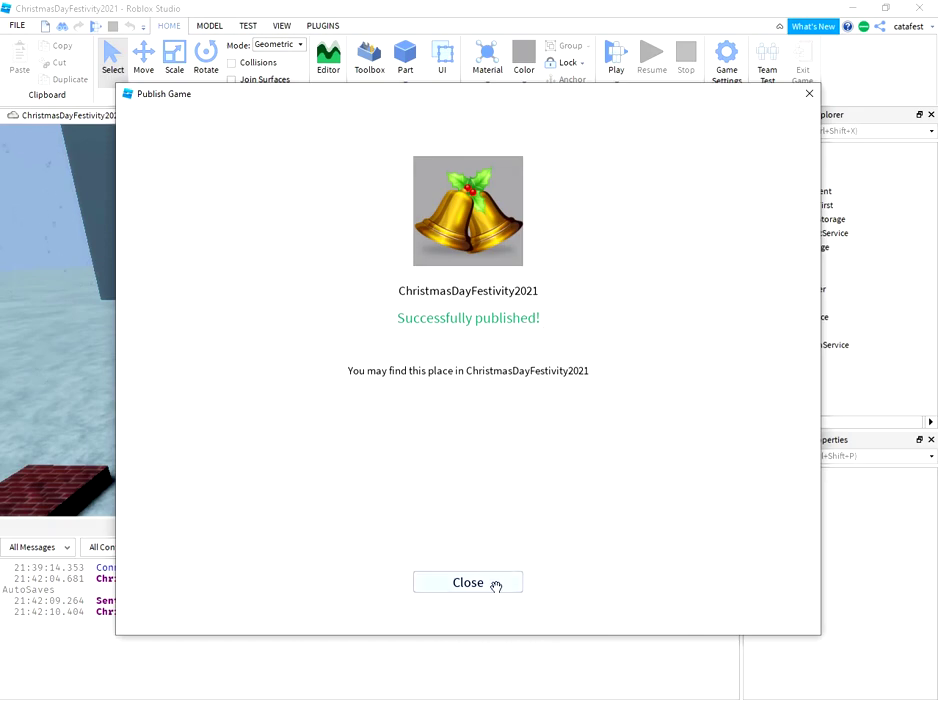
{"action": "left_click", "coordinate": [496, 584]}
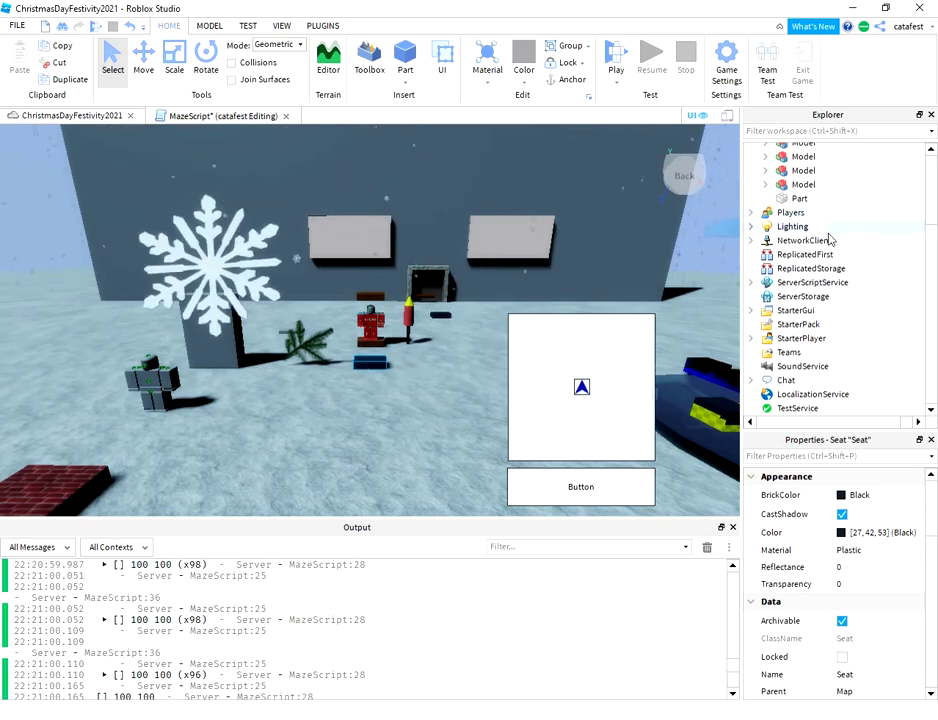
Step: Select the ParticleEmitter inside the transparent glass Part and uncheck its Enabled property to stop the snow
{"action": "key", "text": "q"}
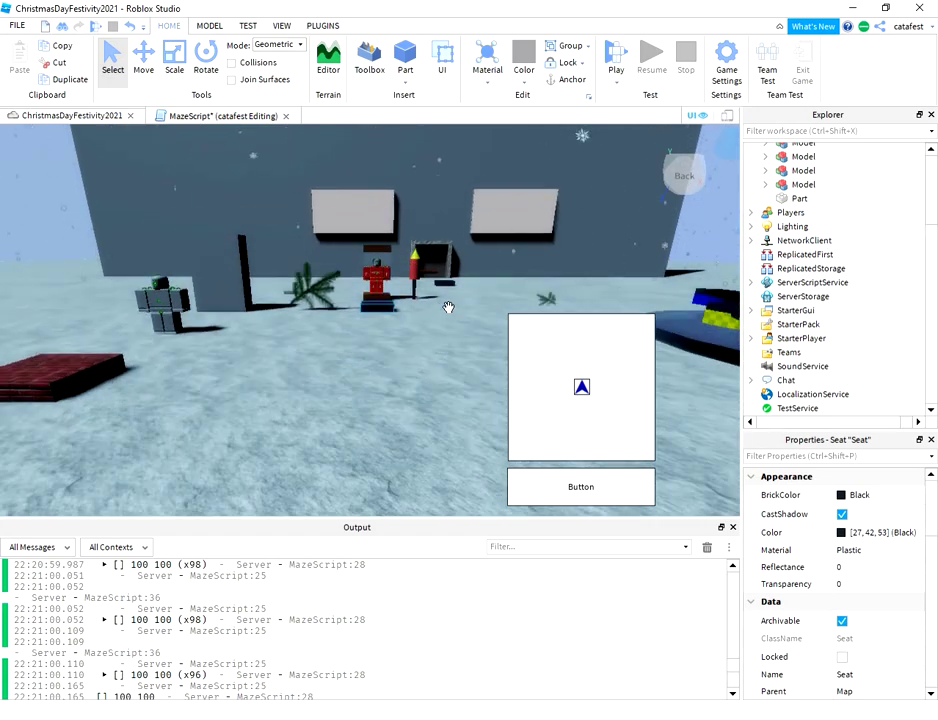
{"action": "key", "text": "e"}
{"action": "left_click", "coordinate": [410, 252]}
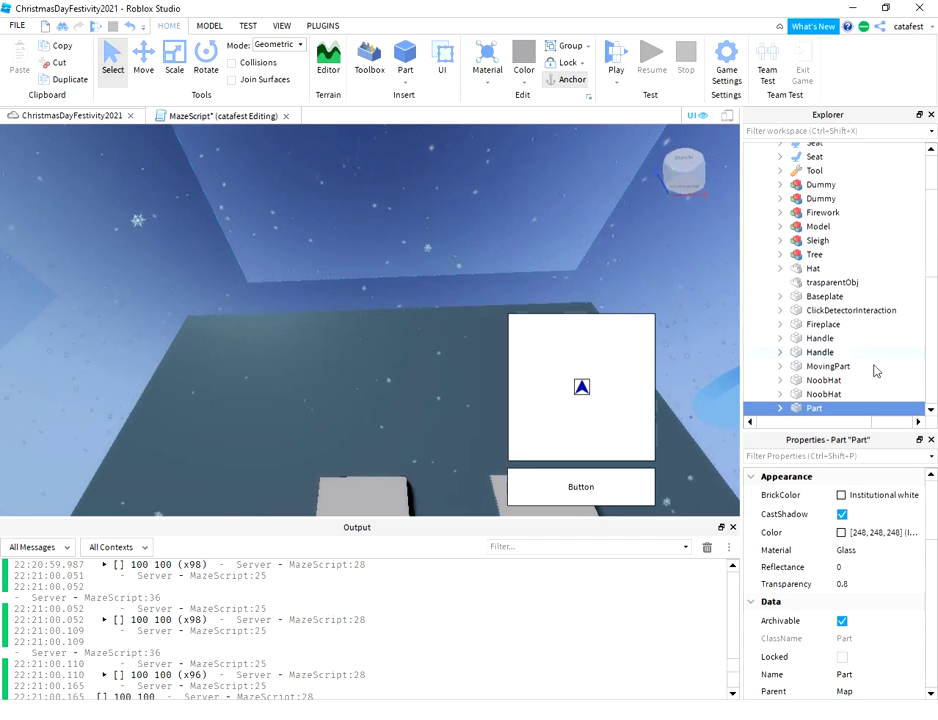
{"action": "scroll", "coordinate": [800, 360], "scroll_direction": "down", "scroll_amount": 4}
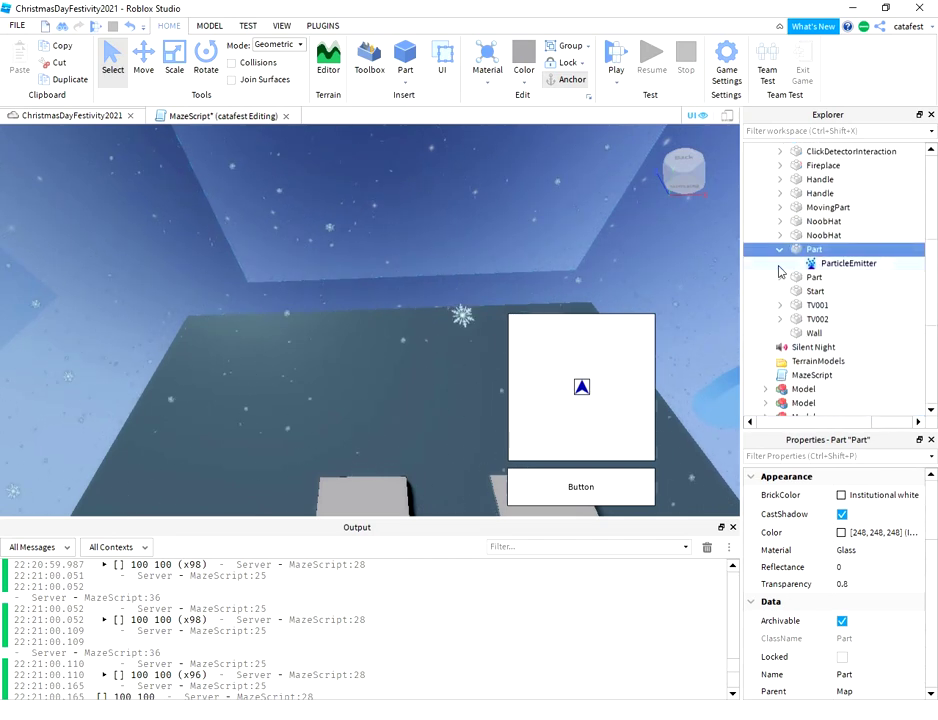
{"action": "left_click", "coordinate": [845, 266]}
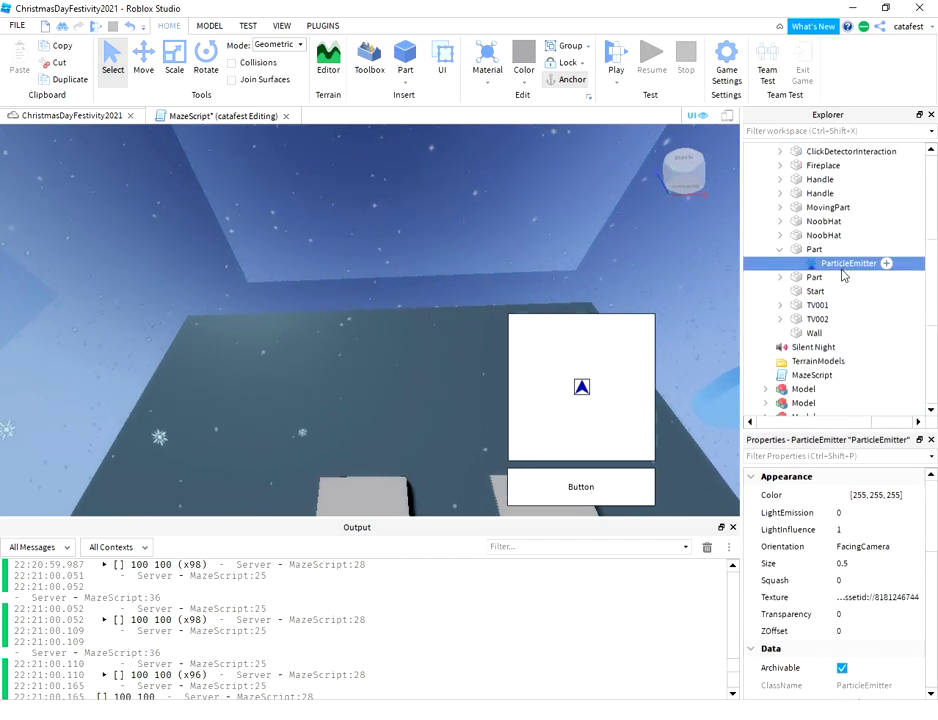
{"action": "scroll", "coordinate": [890, 545], "scroll_direction": "down", "scroll_amount": 3}
{"action": "left_click", "coordinate": [839, 616]}
{"action": "left_click", "coordinate": [841, 616]}
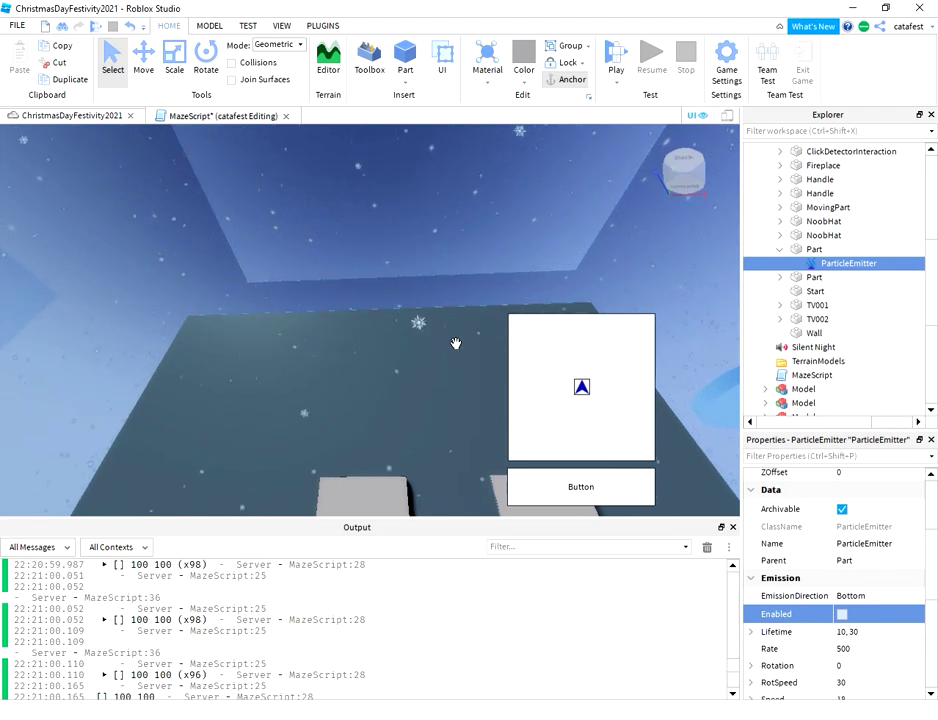
{"action": "scroll", "coordinate": [831, 541], "scroll_direction": "up", "scroll_amount": 5}
{"action": "right_click_drag", "start_coordinate": [429, 364], "coordinate": [425, 360]}
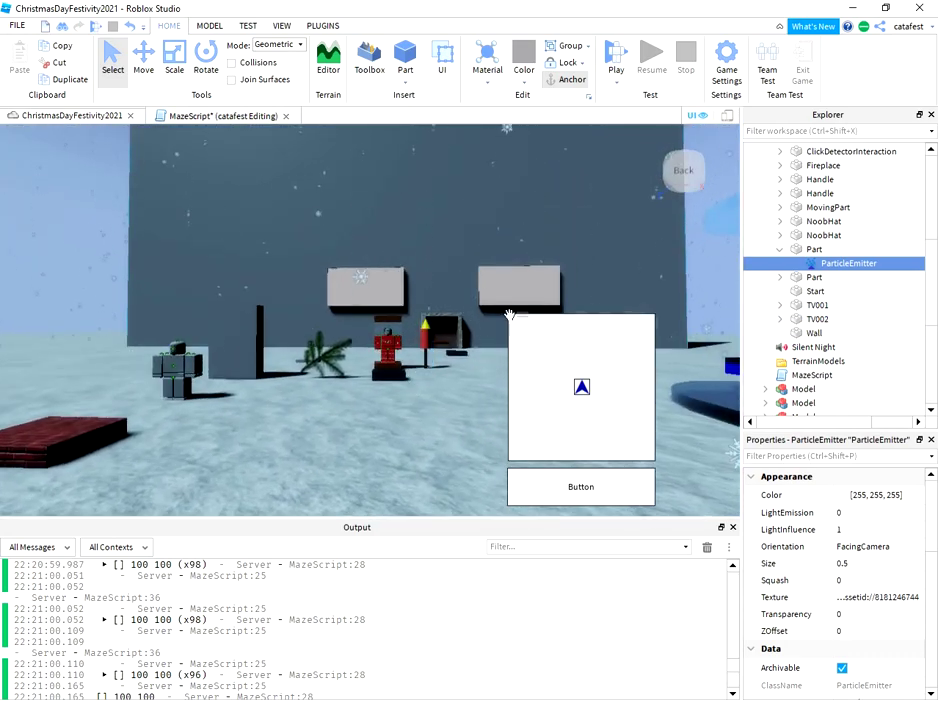
{"action": "scroll", "coordinate": [434, 294], "scroll_direction": "up", "scroll_amount": 2}
{"action": "scroll", "coordinate": [434, 294], "scroll_direction": "down", "scroll_amount": 4}
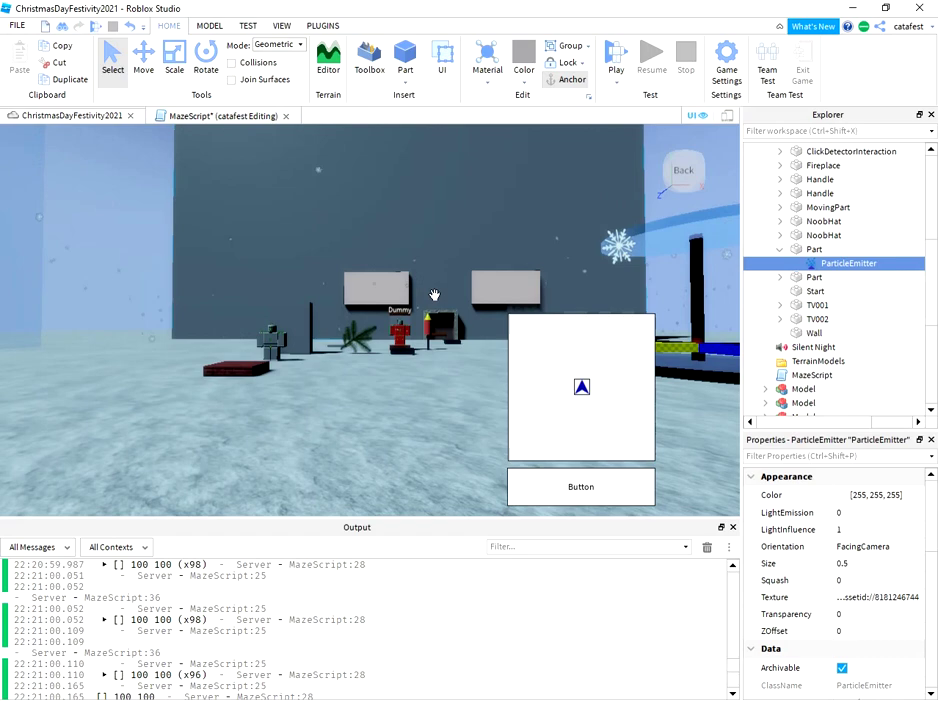